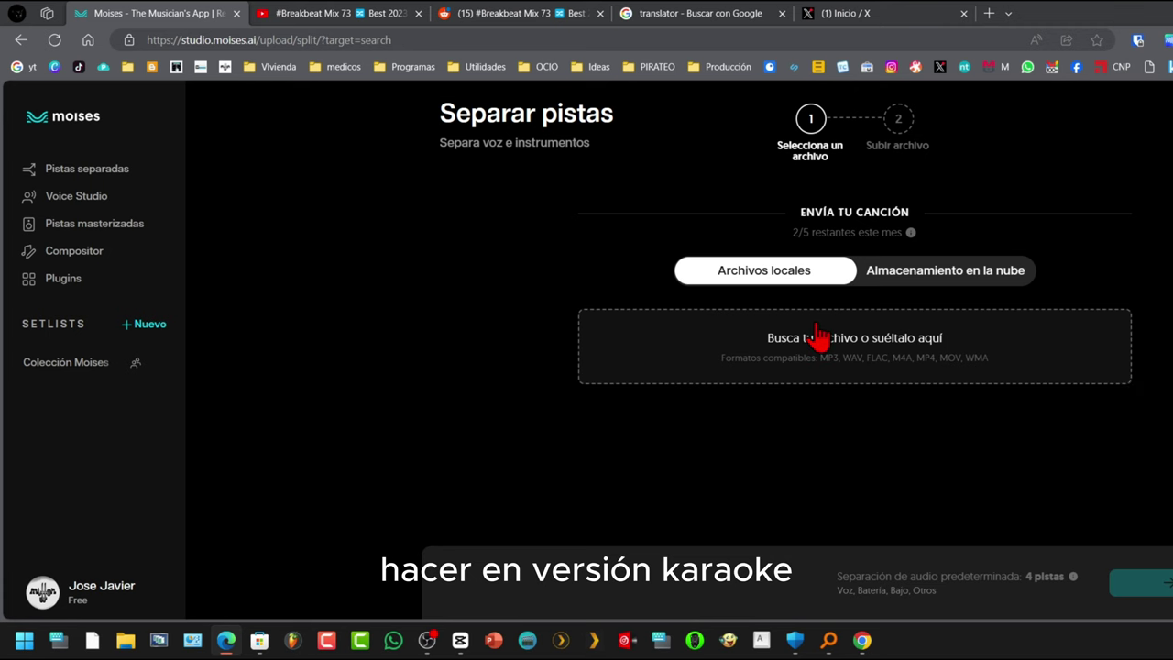
pyautogui.click(741, 319)
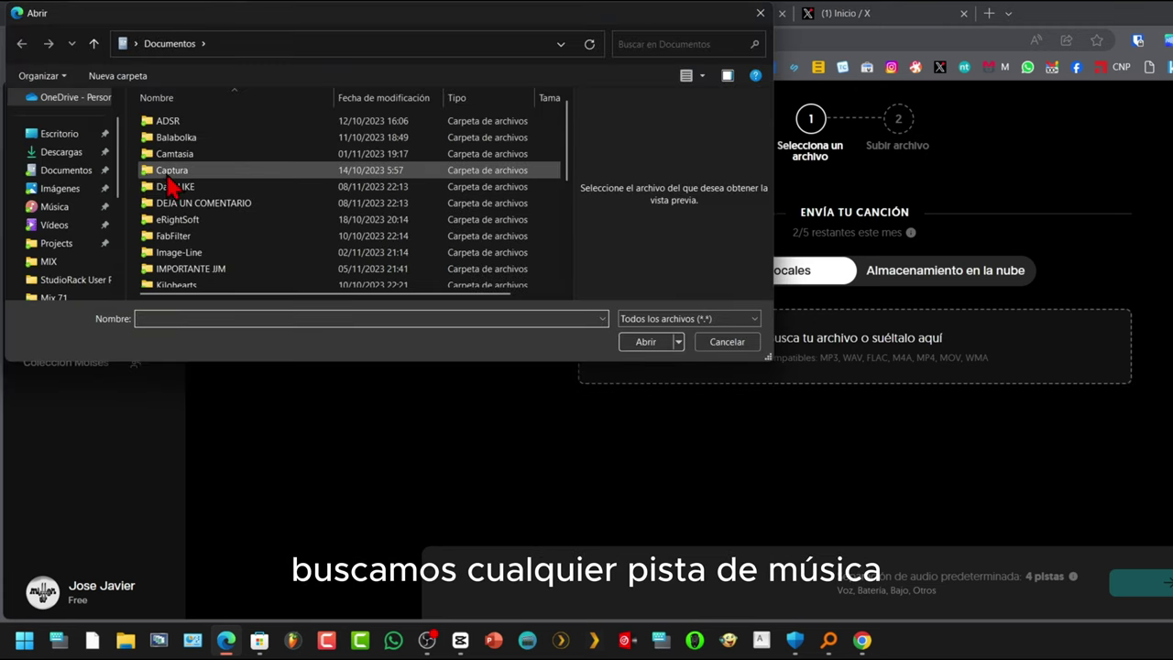
pyautogui.click(45, 208)
pyautogui.moveTo(238, 153); pyautogui.dragTo(906, 356)
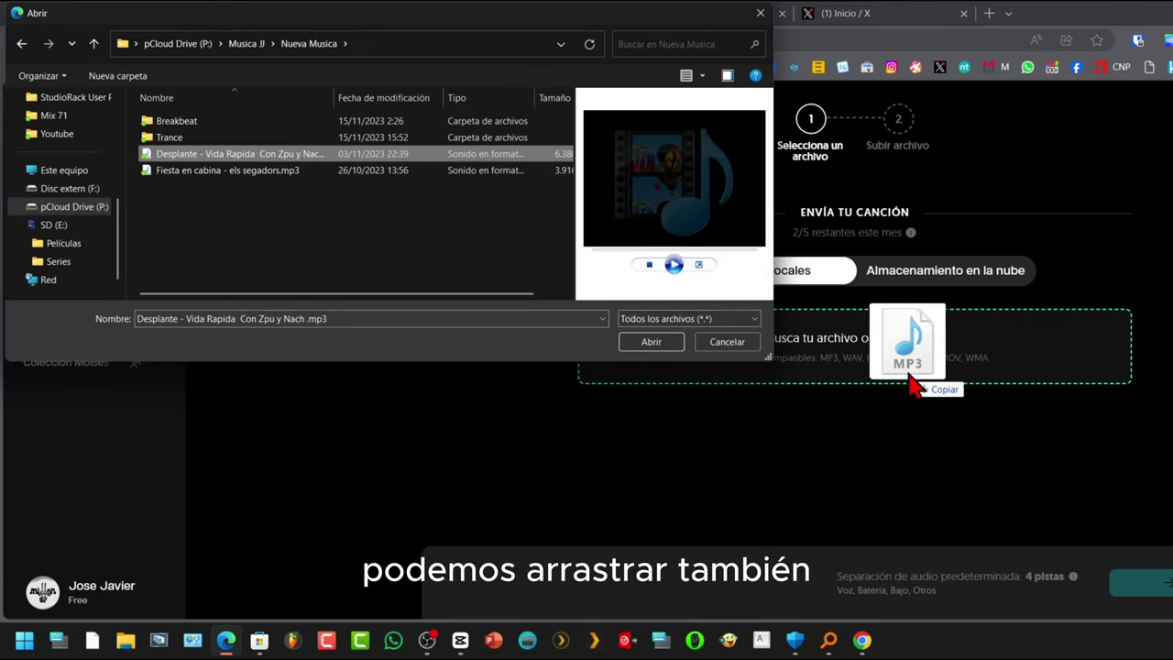
pyautogui.click(760, 13)
pyautogui.click(997, 282)
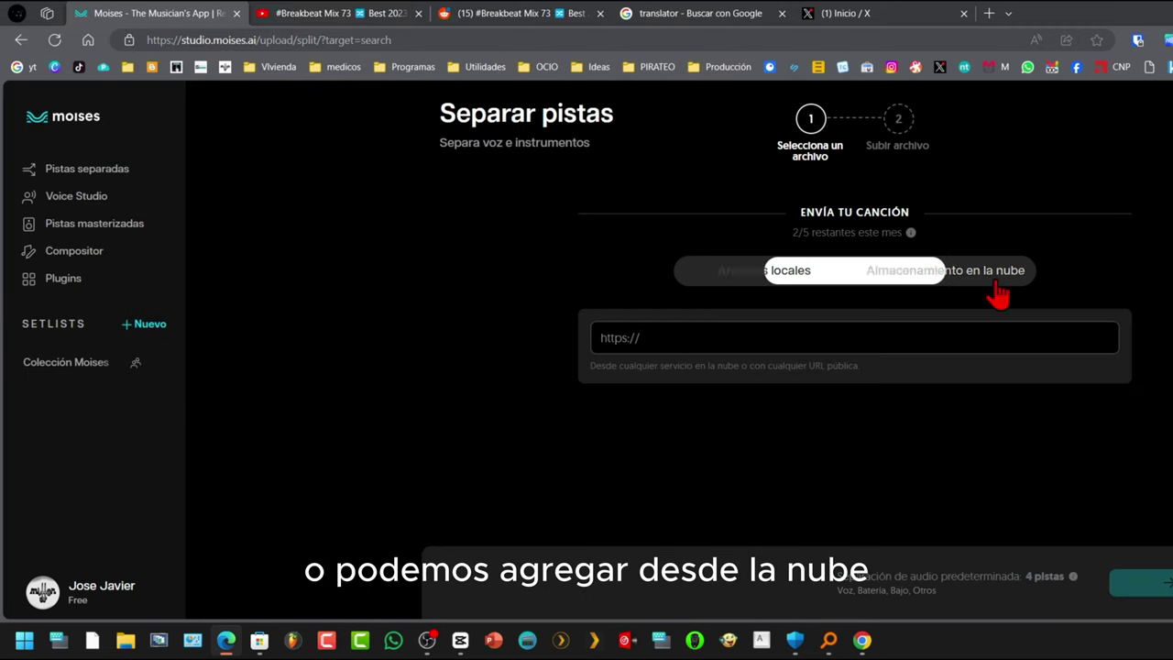
pyautogui.click(772, 273)
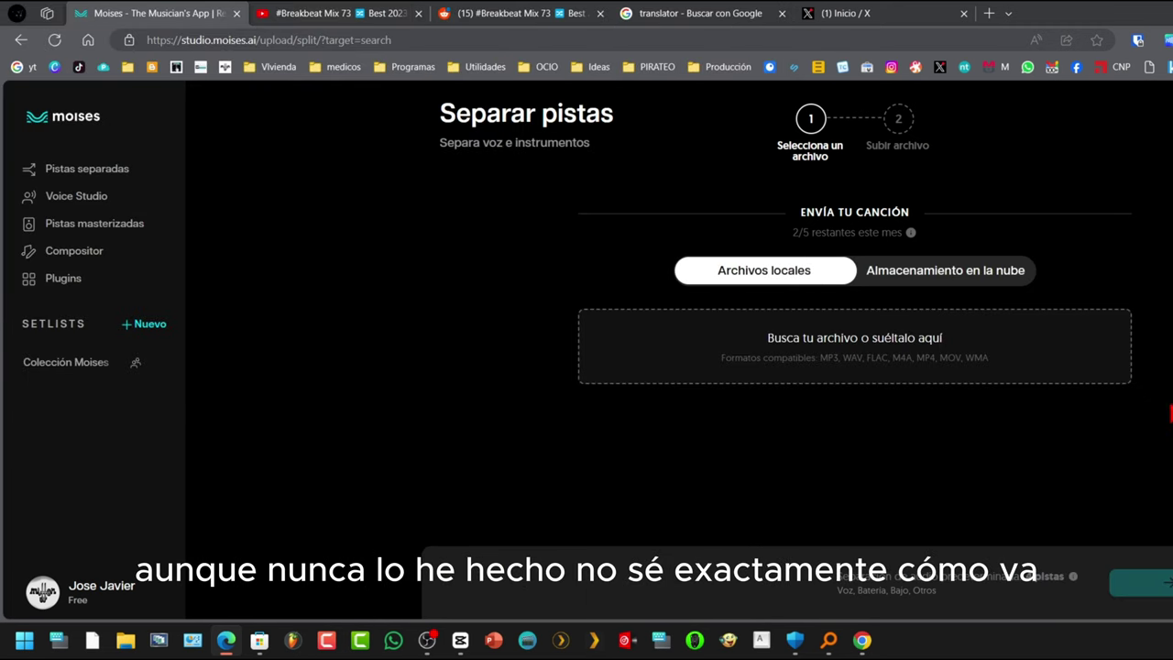
# Step: Upload "Desplante - Vida Rapida Con Zpu y Nach .mp3" for four-track separation and open the new song from the separated tracks library
pyautogui.click(806, 341)
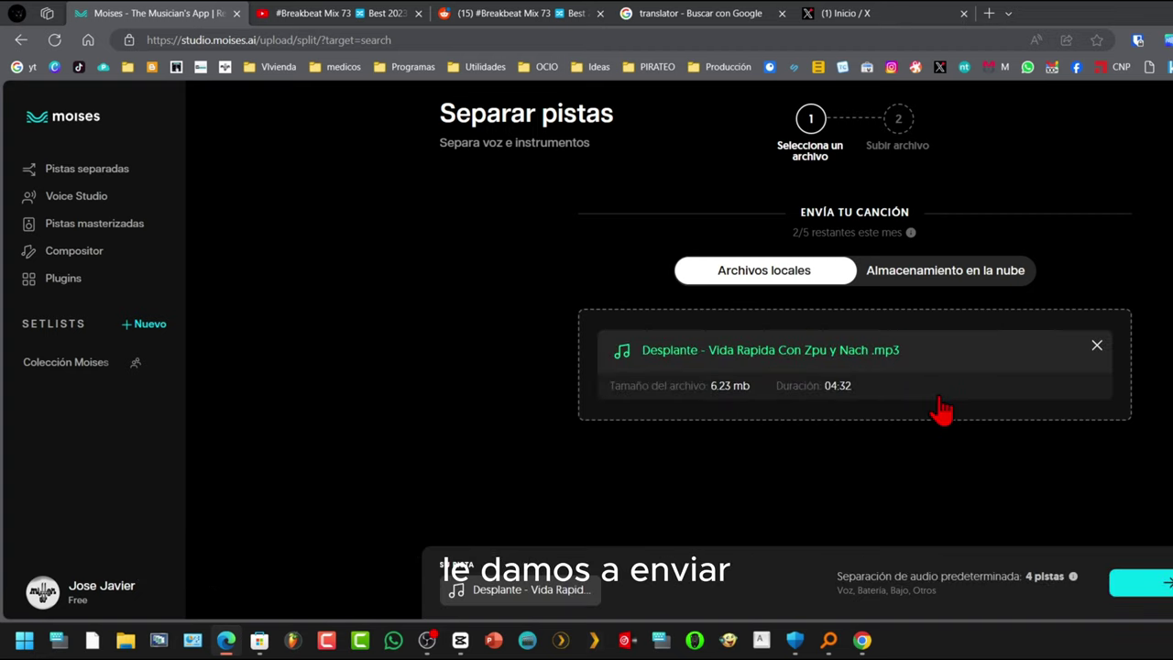
pyautogui.click(1045, 585)
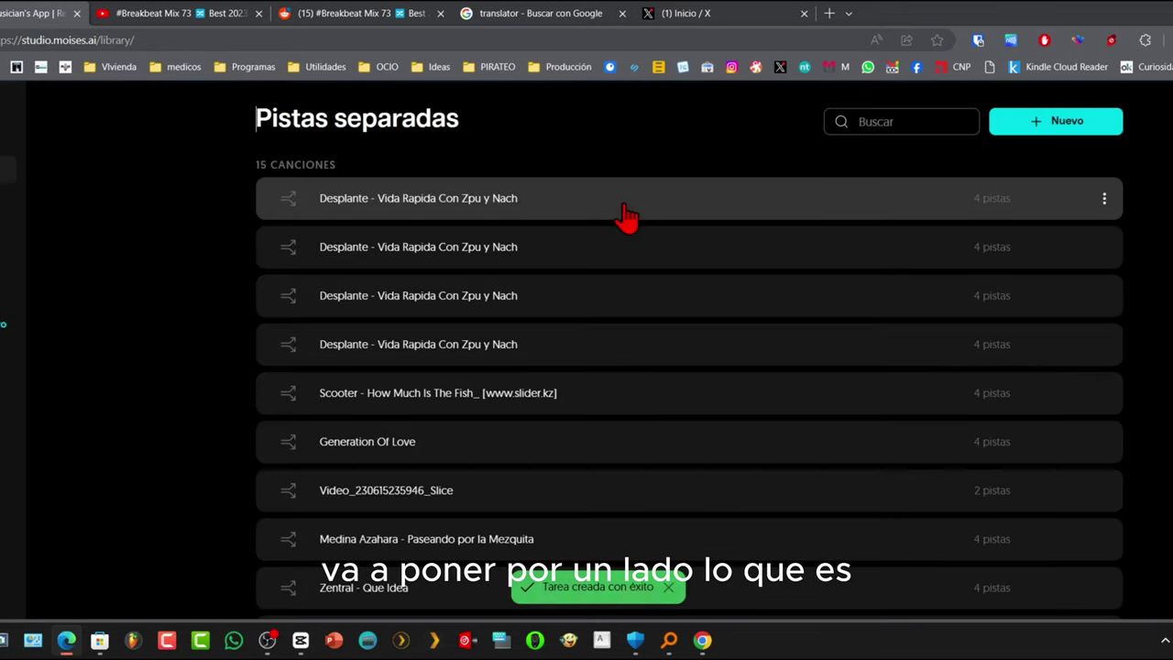
pyautogui.click(628, 218)
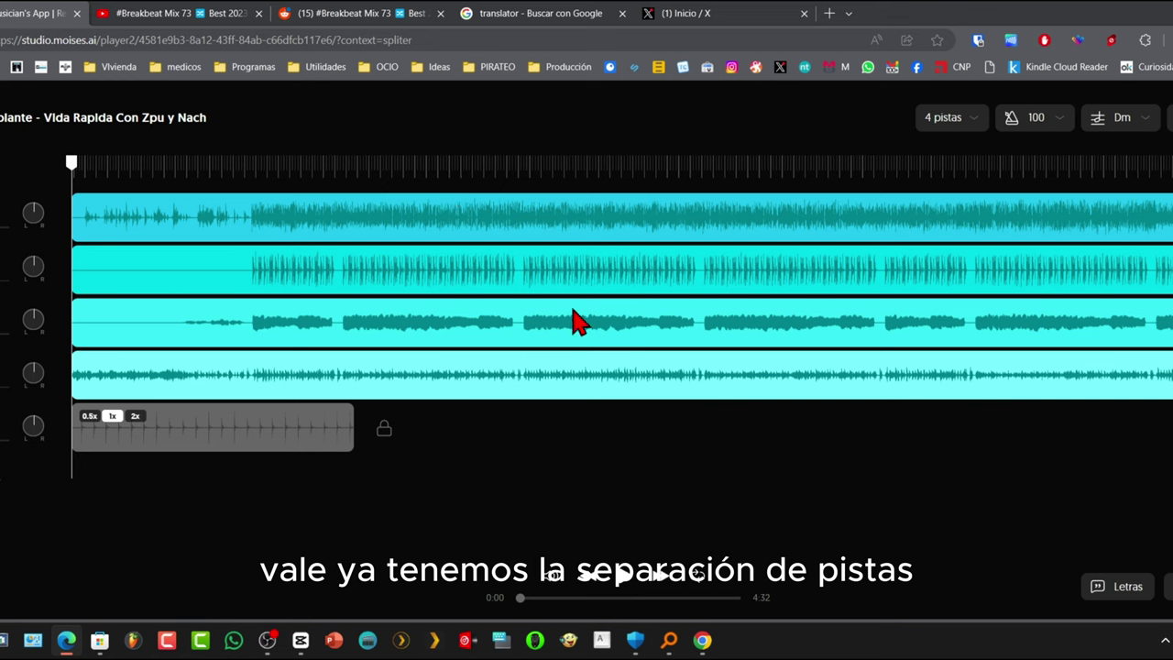
# Step: Solo the Voz track and listen to the isolated vocals from about 1:31
pyautogui.click(88, 212)
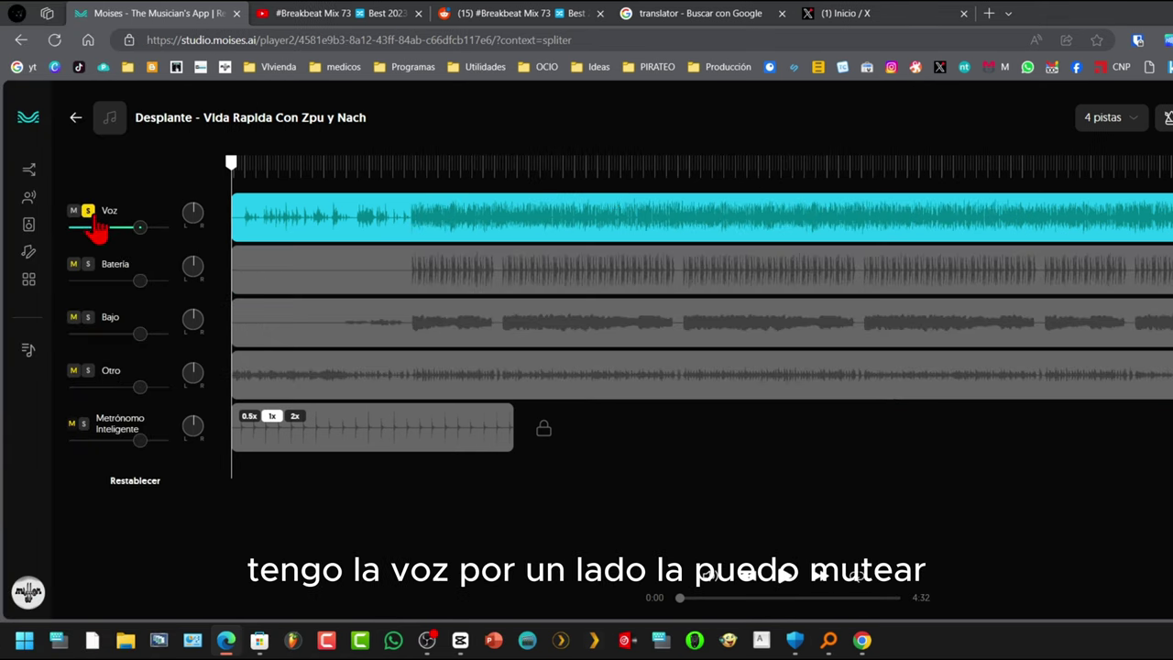
pyautogui.click(752, 598)
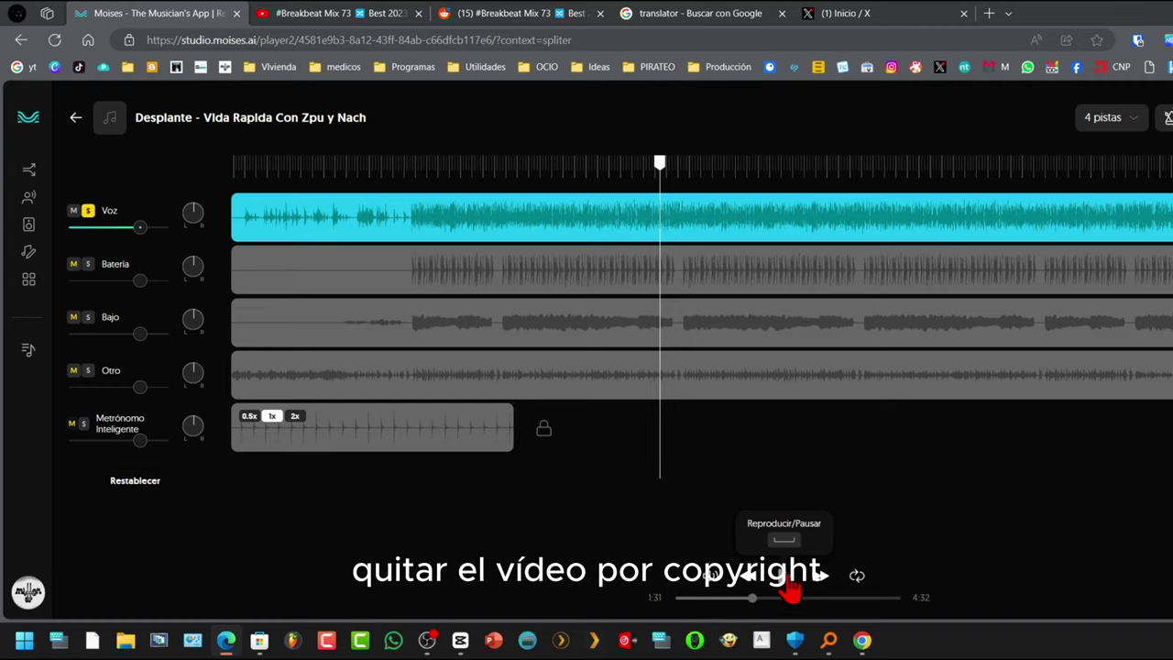
pyautogui.click(785, 577)
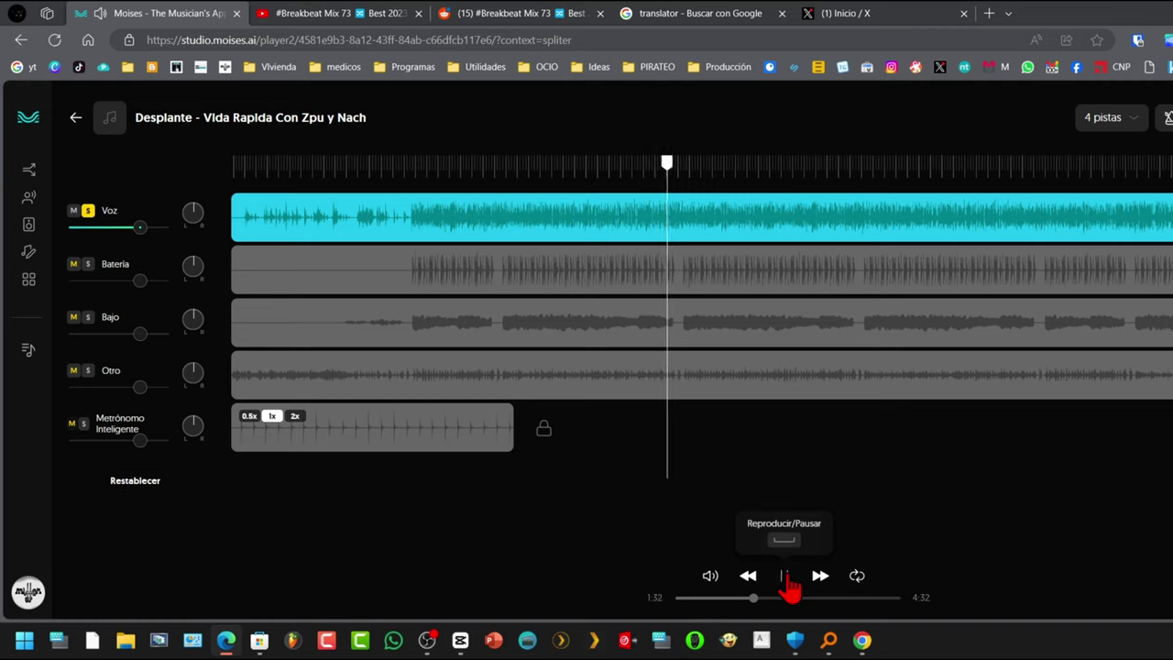
pyautogui.click(785, 578)
pyautogui.press('space')
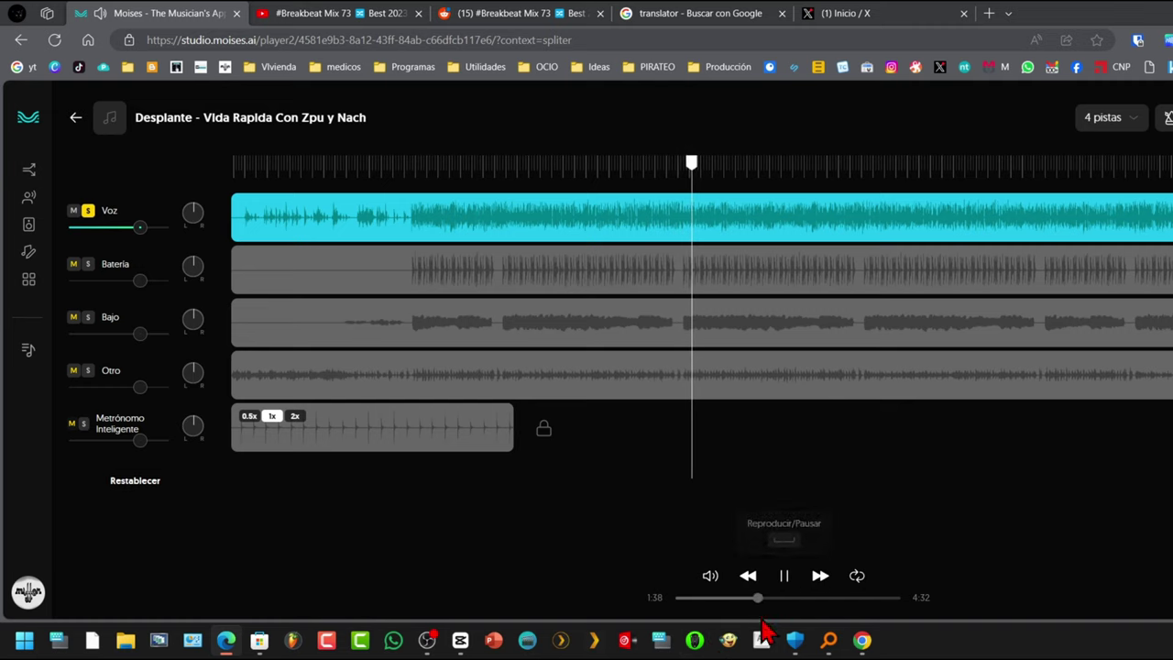
pyautogui.click(427, 639)
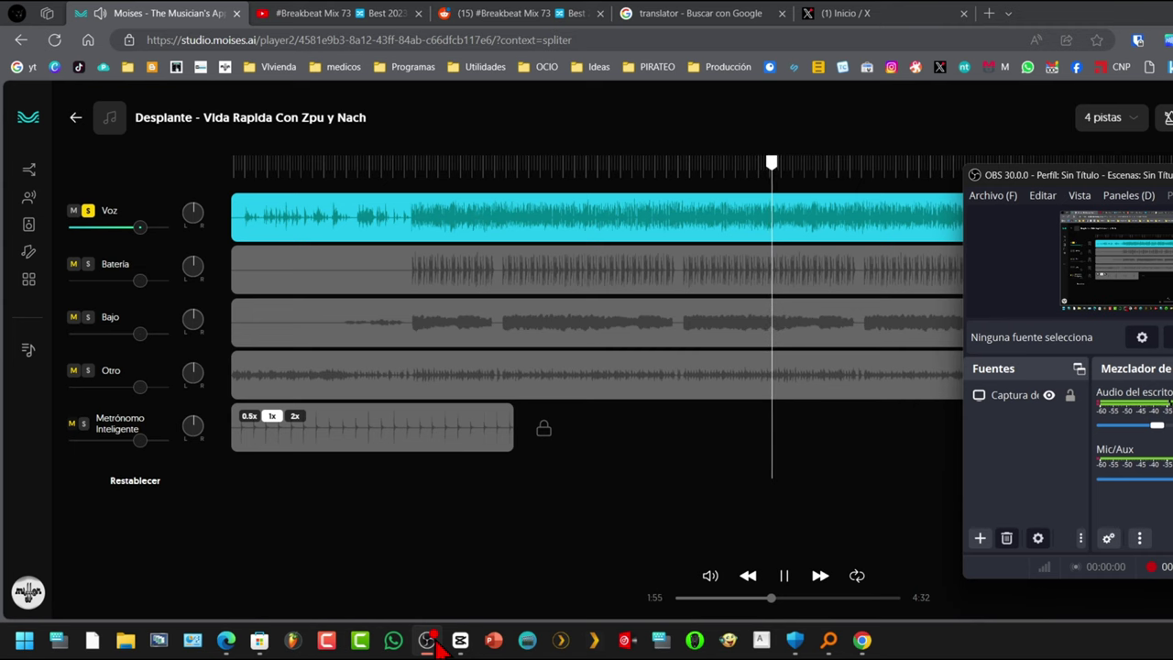
pyautogui.click(430, 640)
pyautogui.click(784, 575)
# Step: Turn off solo on the Voz track, mute it instead, and play a moment of the instrumental mix
pyautogui.click(88, 210)
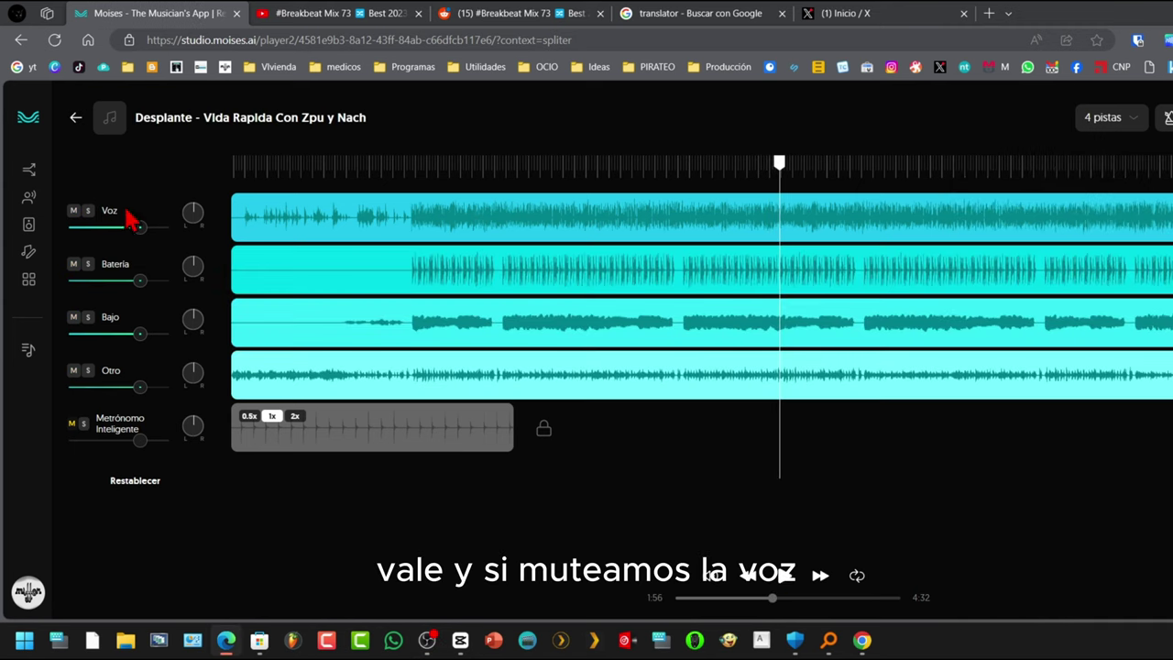
pyautogui.click(74, 210)
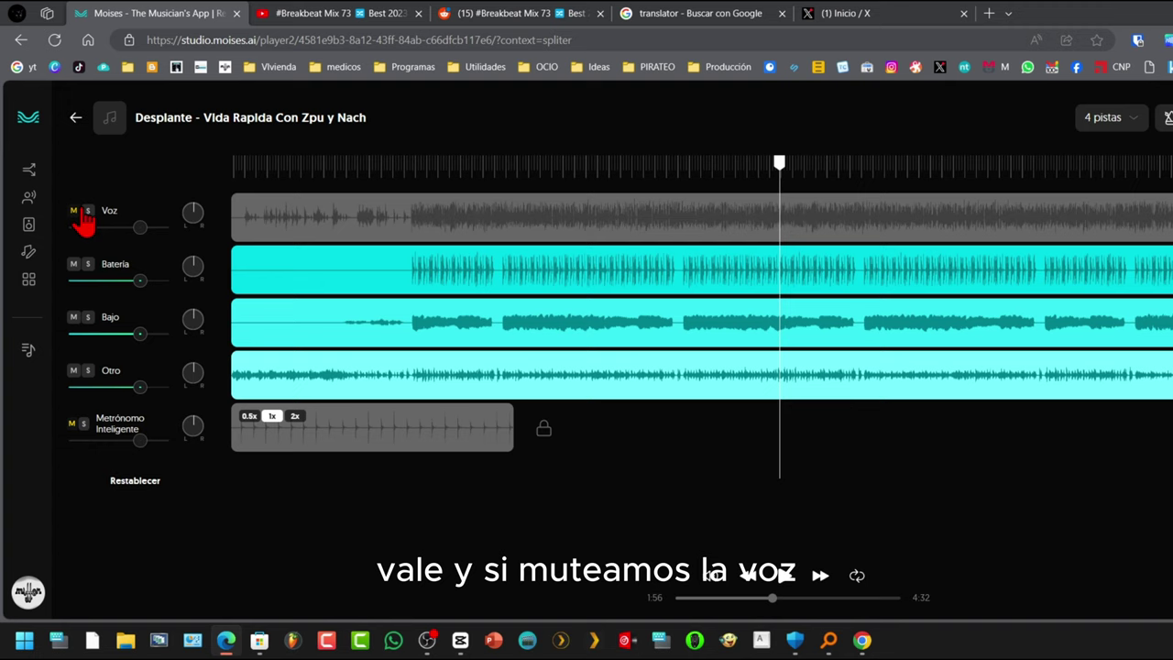
pyautogui.click(782, 586)
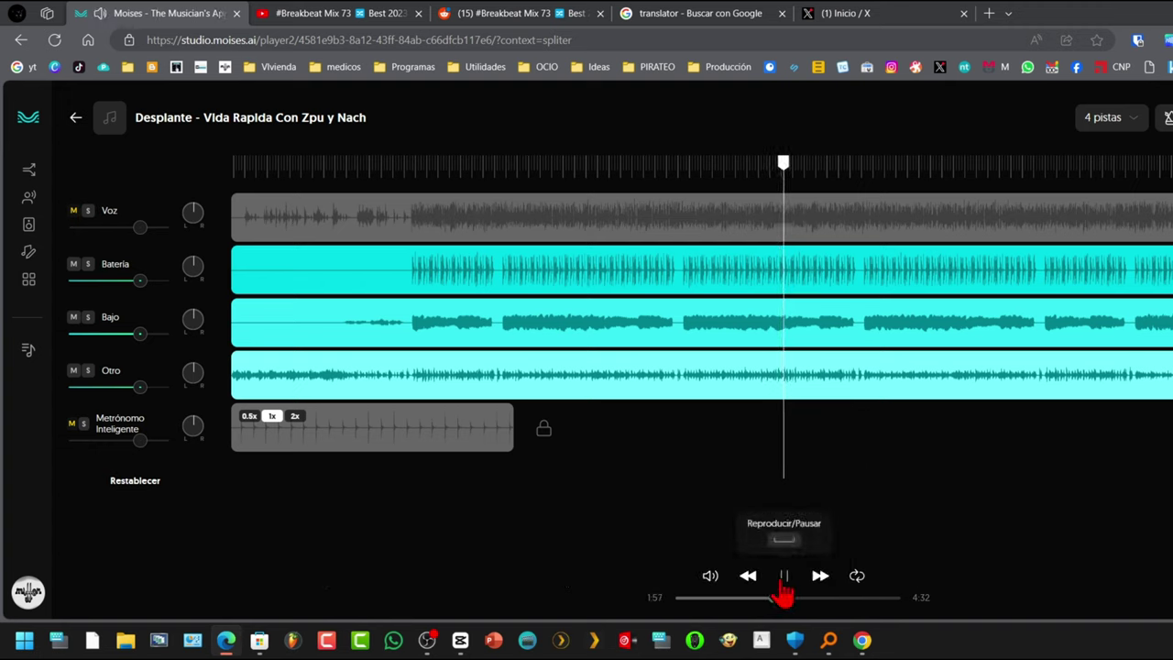
pyautogui.click(783, 586)
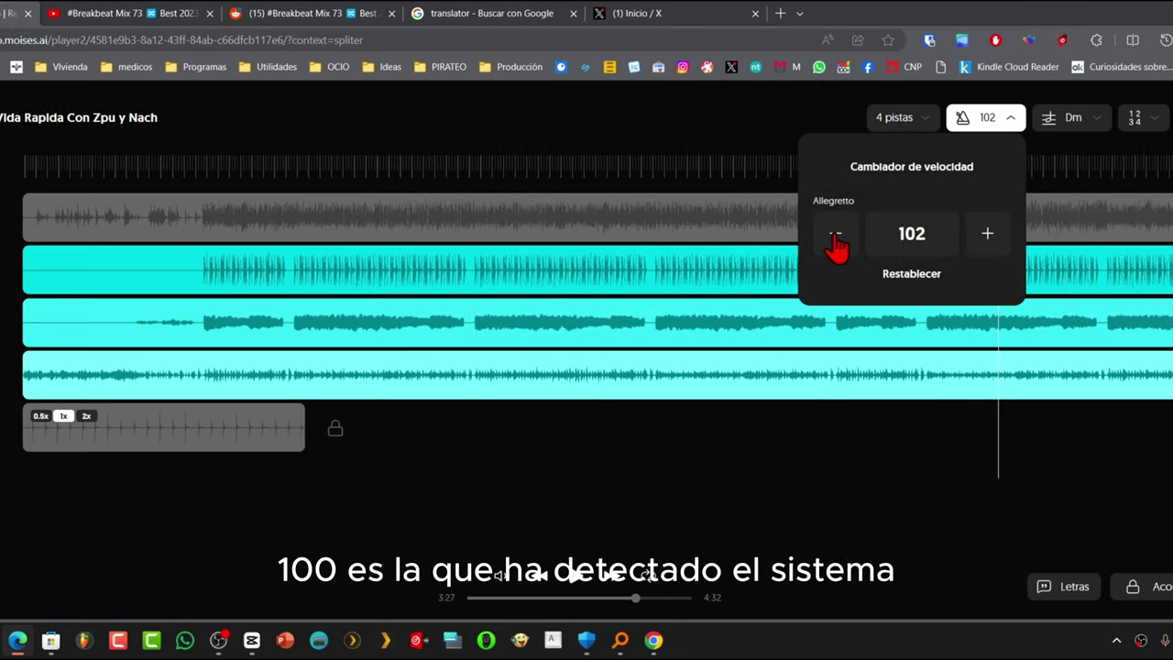
# Step: Try speeding up and slowing down the song with the tempo changer, and return it to 100 BPM
pyautogui.click(1043, 235)
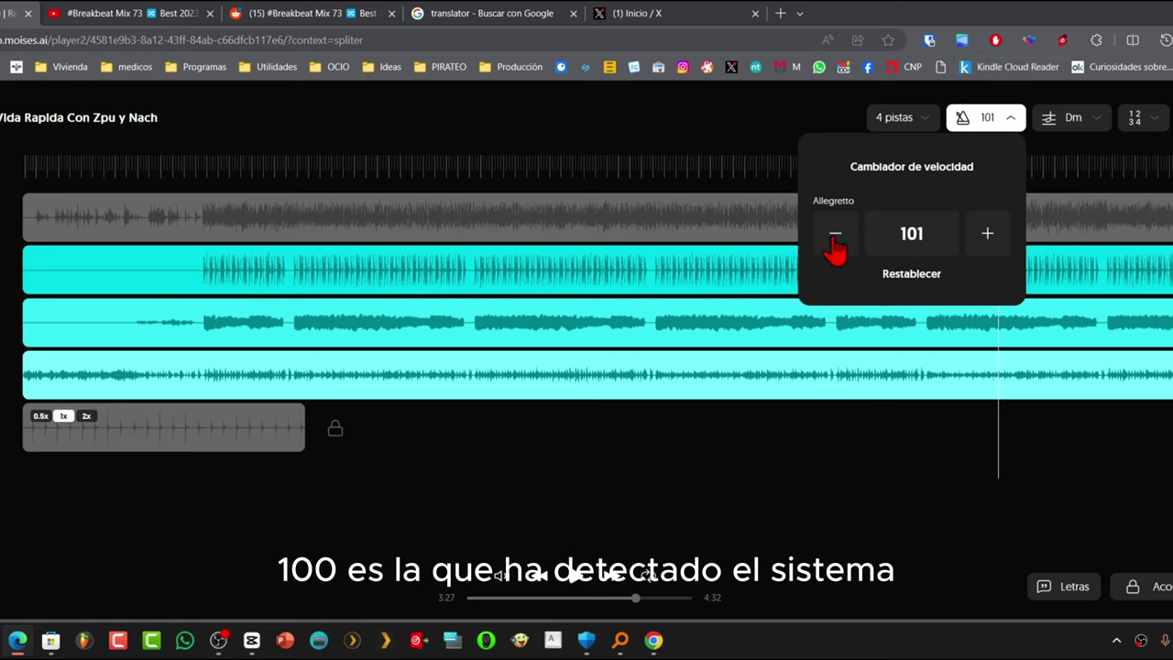
pyautogui.click(1044, 234)
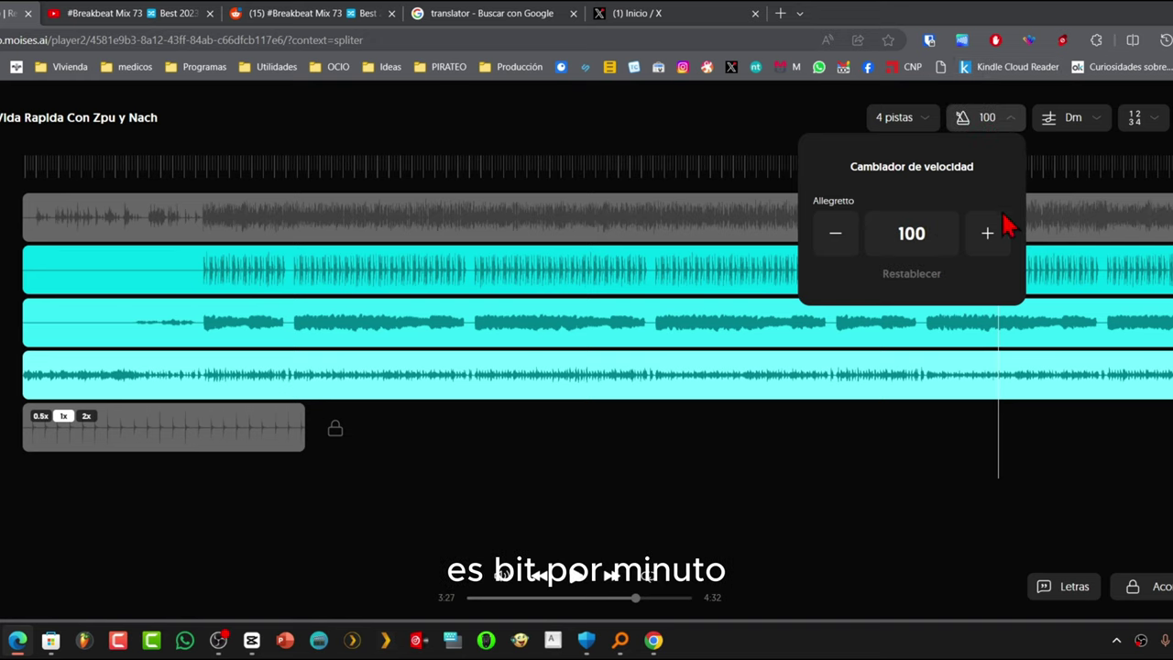
pyautogui.click(988, 235)
pyautogui.click(834, 234)
pyautogui.click(834, 234)
pyautogui.click(835, 235)
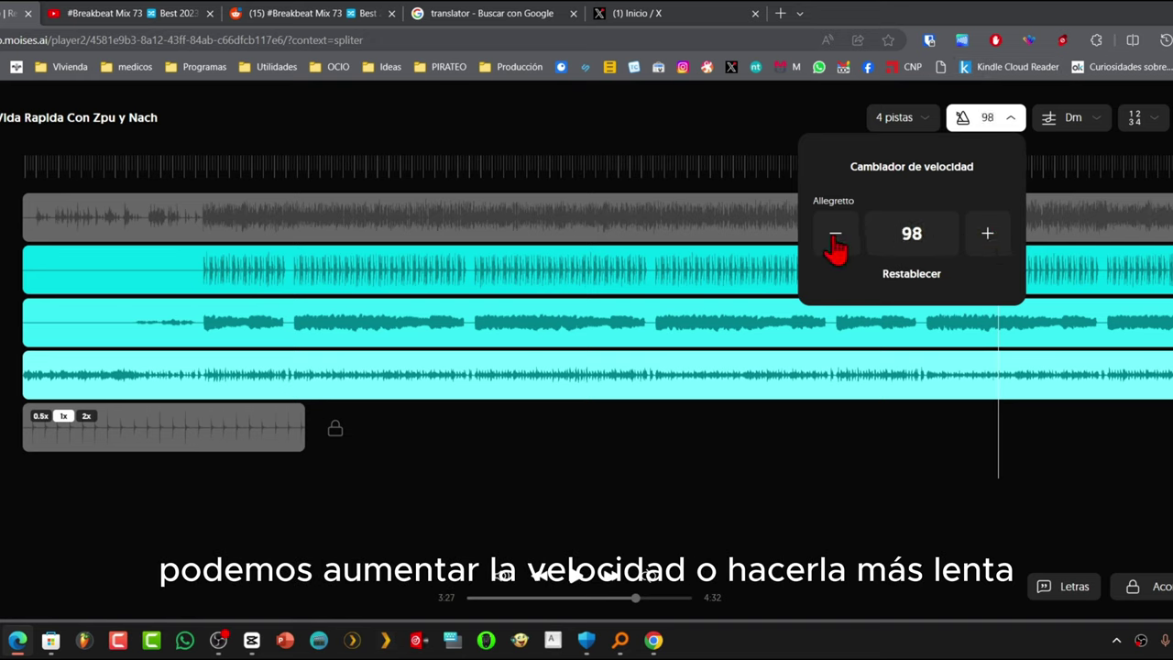
pyautogui.click(835, 240)
pyautogui.click(987, 235)
pyautogui.click(988, 235)
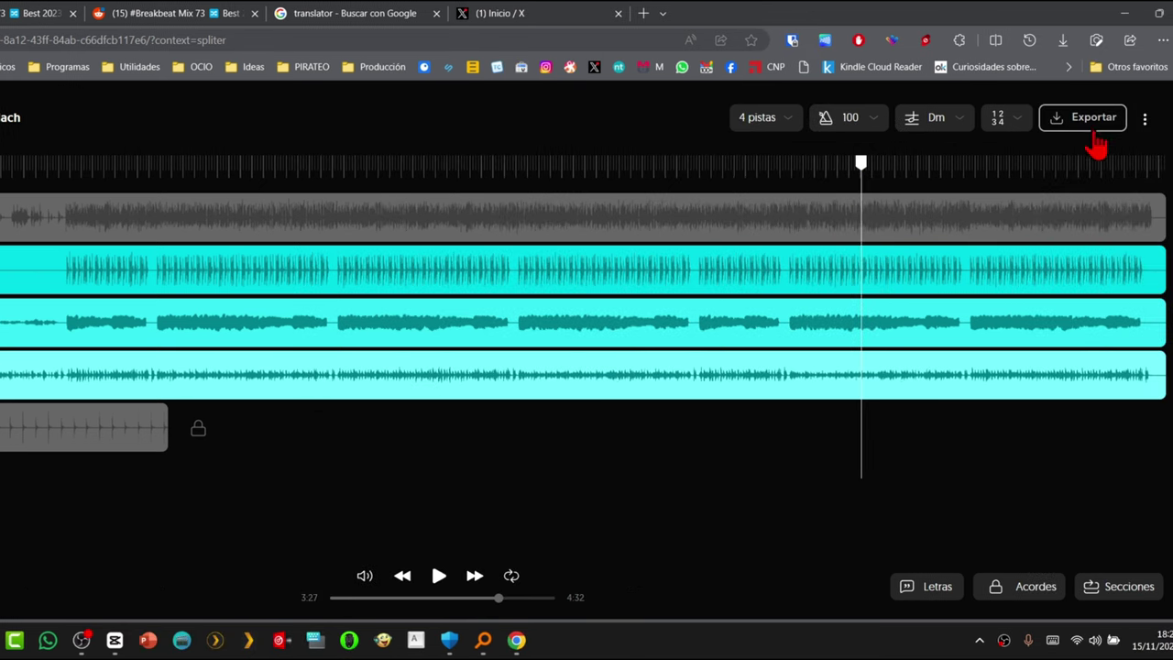
# Step: Export all the separated tracks of the song
pyautogui.click(1090, 135)
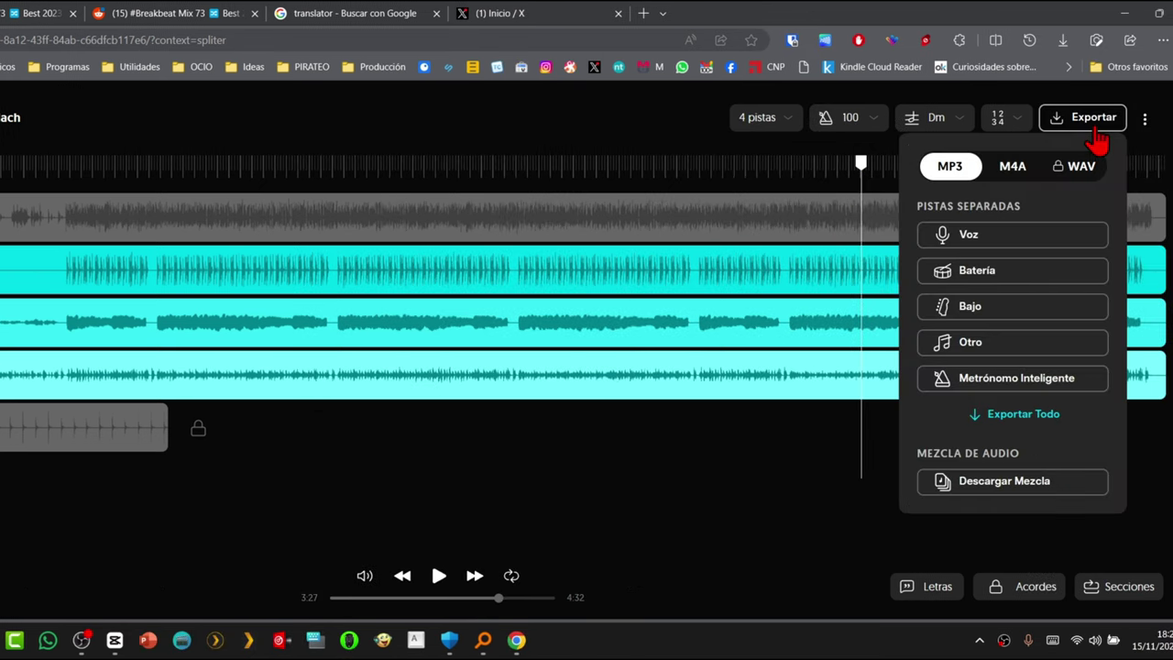
pyautogui.click(1027, 416)
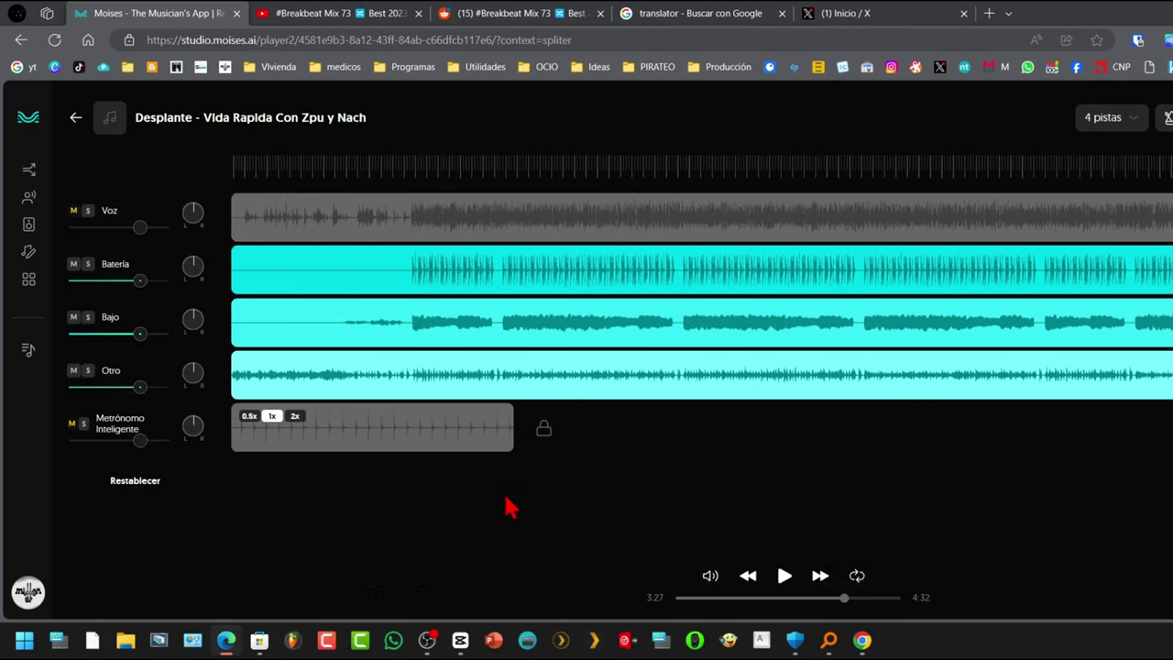
# Step: Check CapCut's product page in the Microsoft Store and minimize the store
pyautogui.click(24, 639)
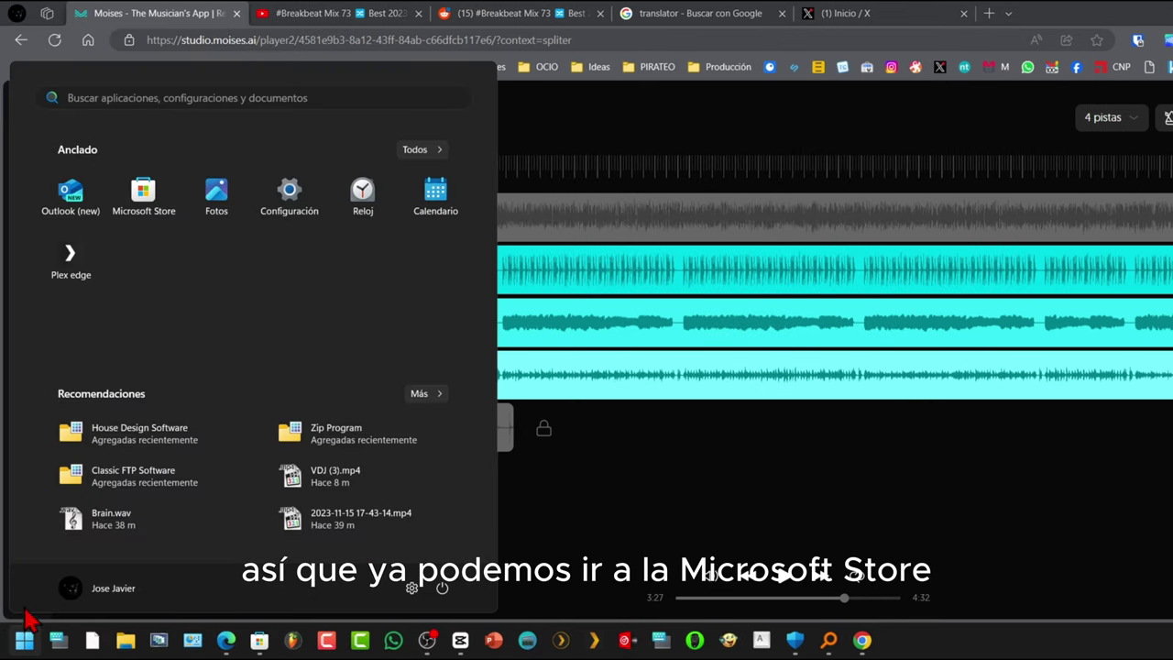
pyautogui.click(144, 193)
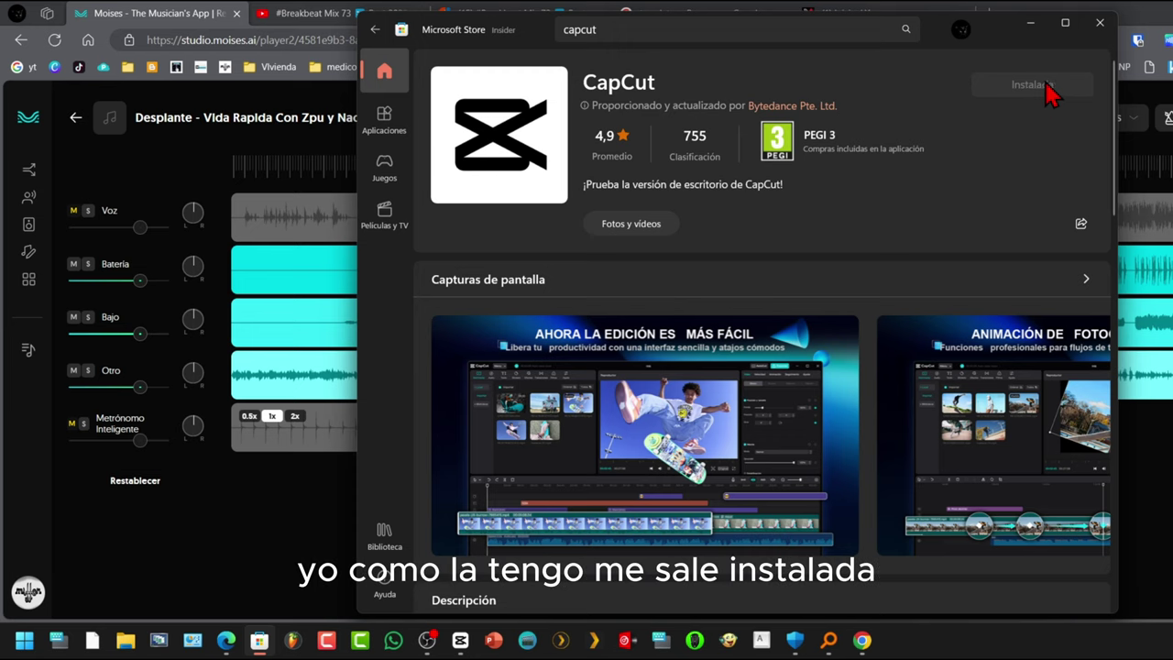
pyautogui.click(1029, 22)
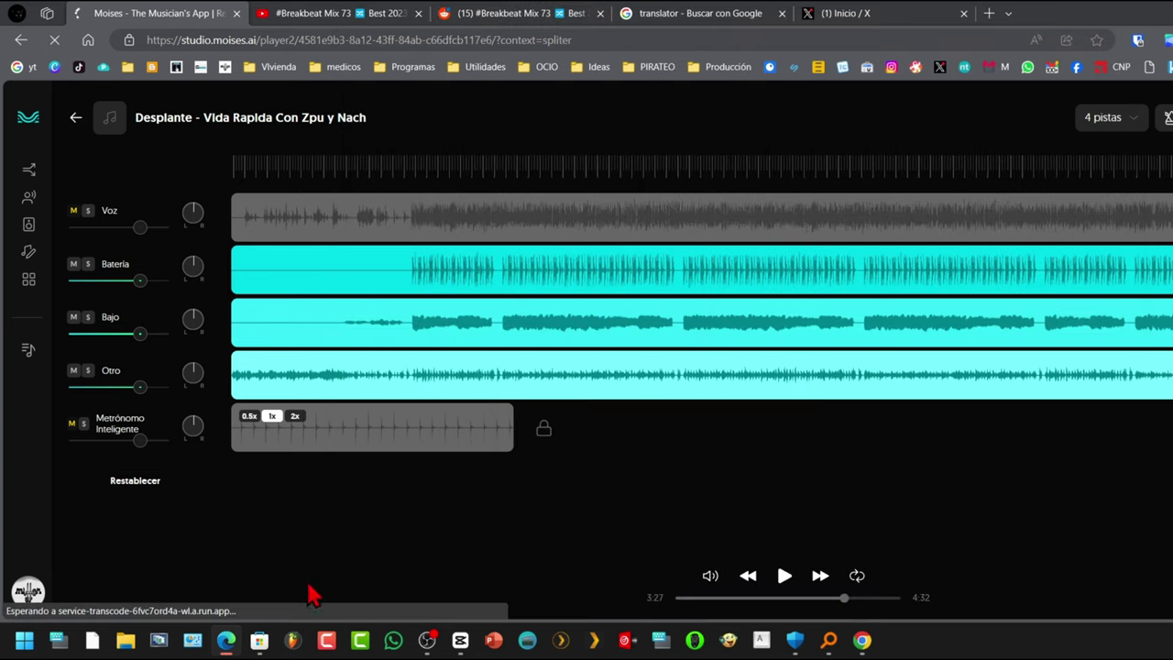
# Step: Search Windows for "cap" from the desktop and launch CapCut
pyautogui.press('super+d')
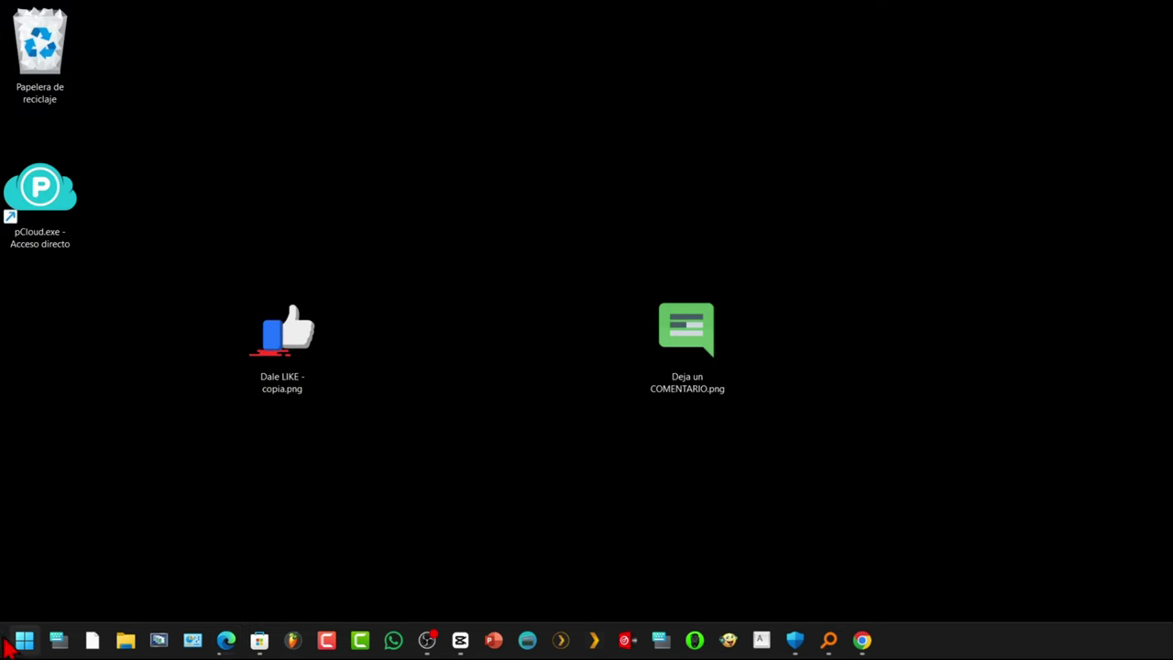
pyautogui.click(24, 639)
pyautogui.click(280, 97)
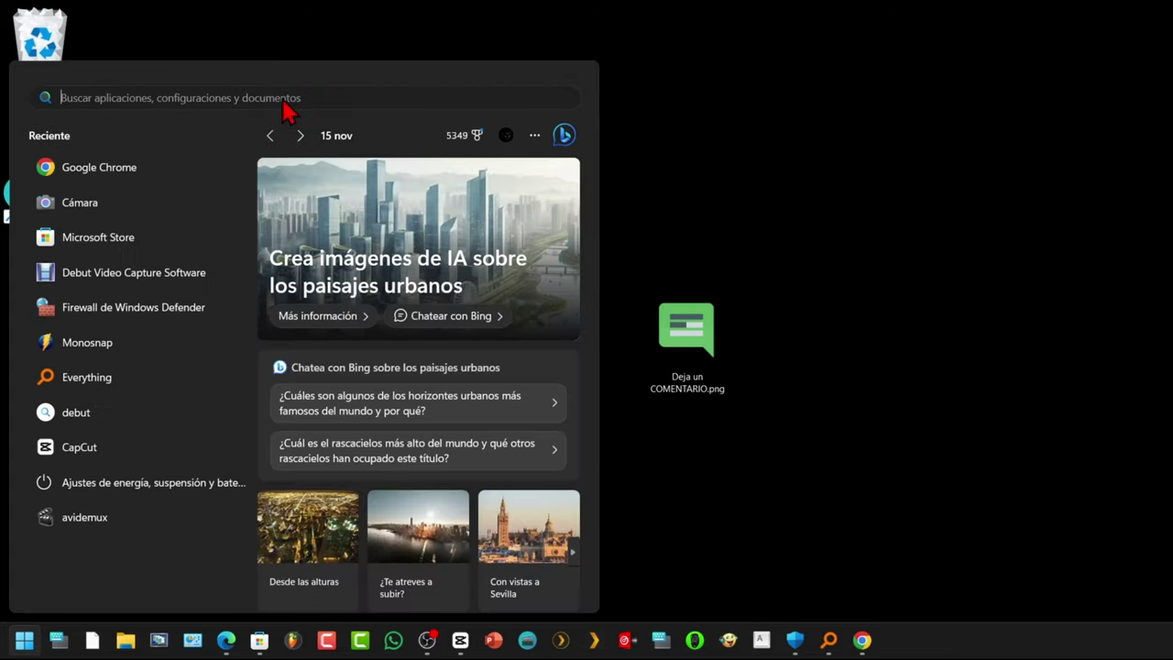
pyautogui.write('cap')
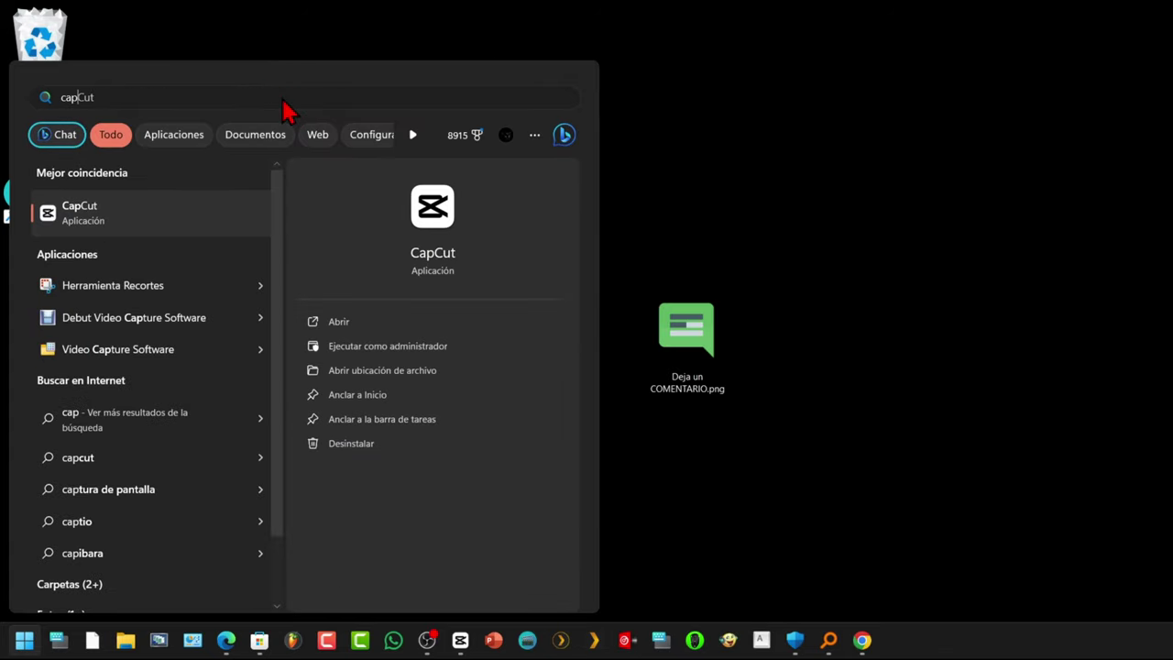
pyautogui.click(108, 220)
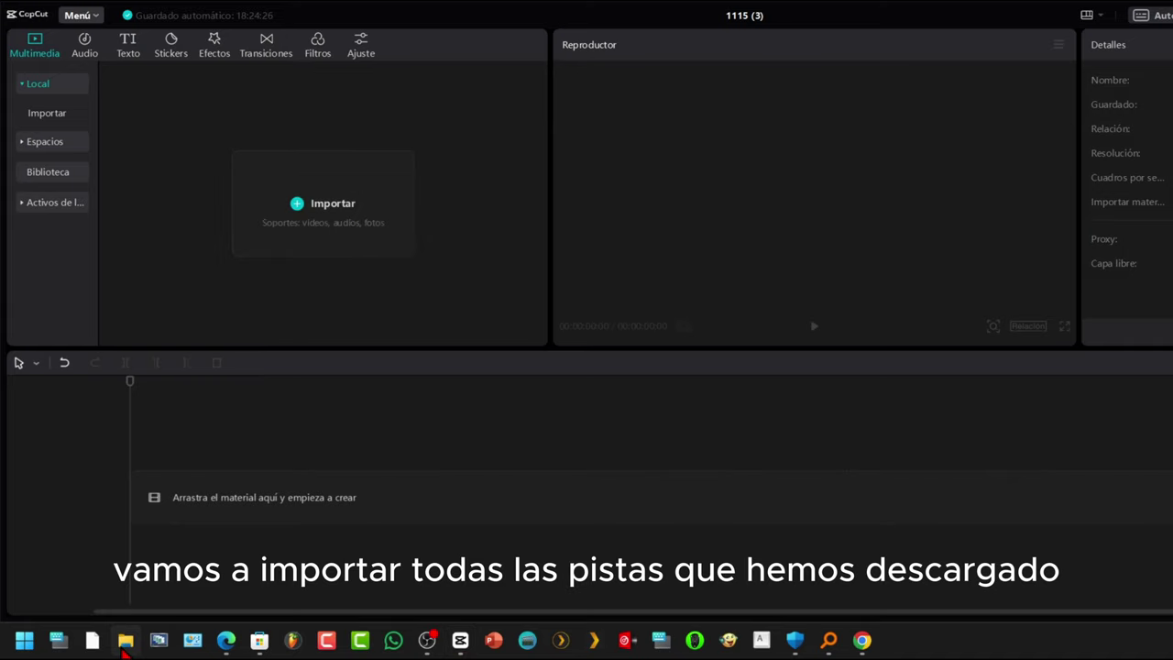
# Step: Import the downloaded bass, drums, metronome, other and vocals files from File Explorer into the CapCut project media
pyautogui.moveTo(953, 471); pyautogui.dragTo(920, 262)
pyautogui.moveTo(926, 265); pyautogui.dragTo(320, 180)
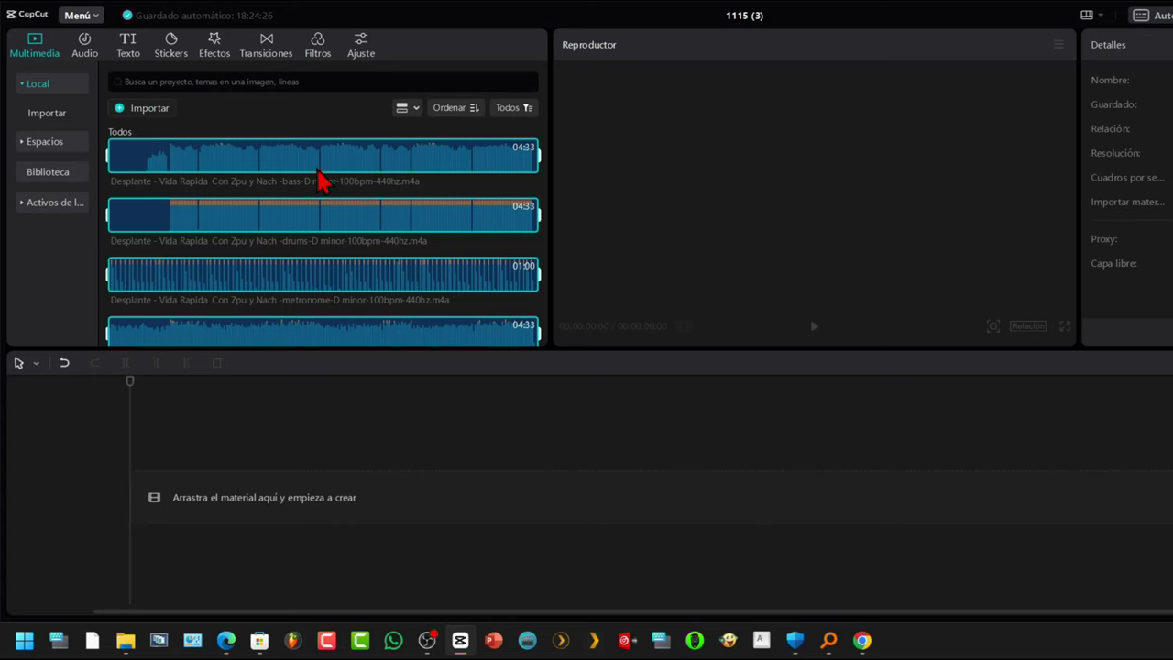
# Step: Add the imported stems to the timeline and stack the bass, drums, other and vocals clips on separate tracks starting at 00:00
pyautogui.scroll(-2, 372, 192)
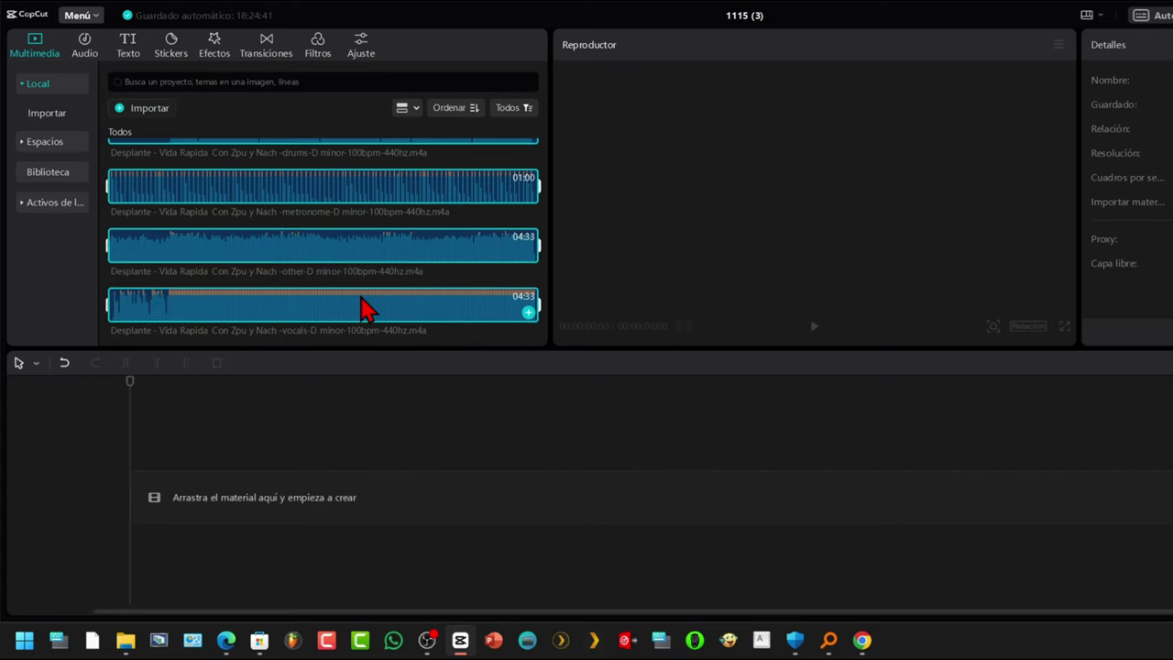
pyautogui.scroll(1, 311, 211)
pyautogui.moveTo(332, 217); pyautogui.dragTo(145, 504)
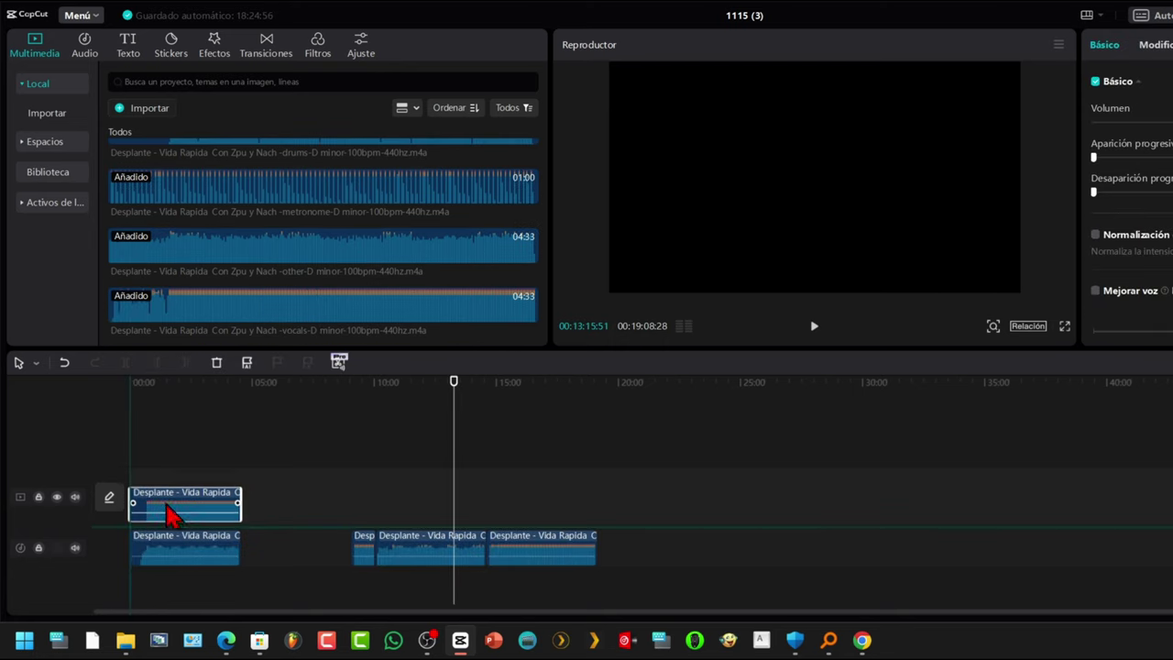
pyautogui.press('End')
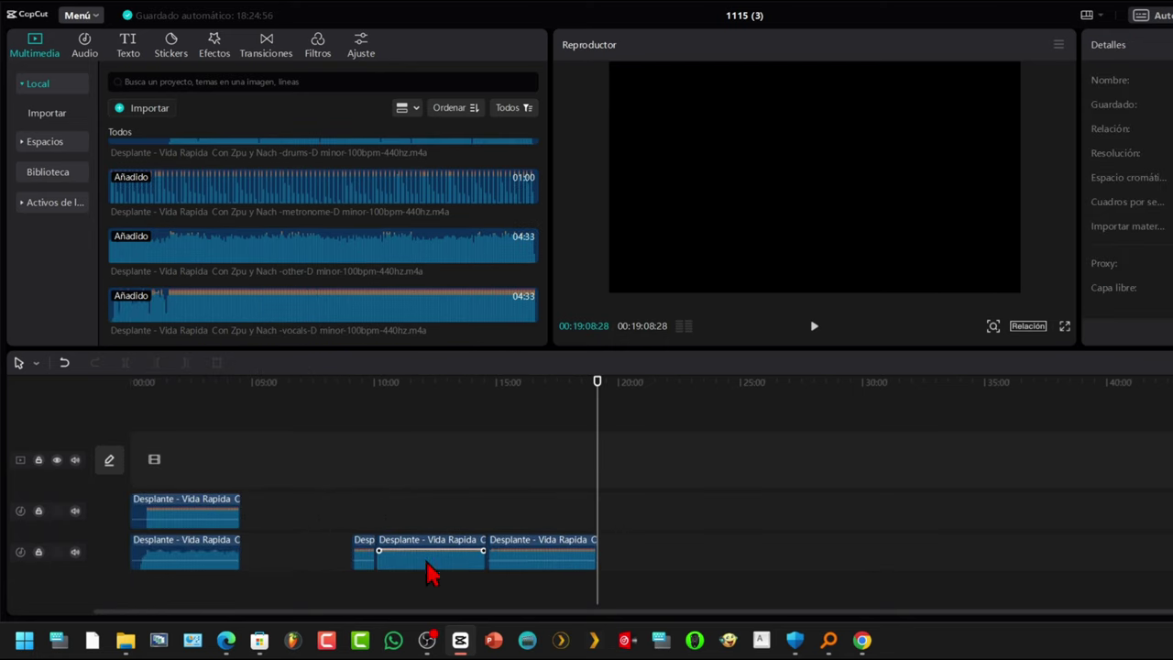
pyautogui.moveTo(431, 554); pyautogui.dragTo(202, 550)
pyautogui.click(324, 481)
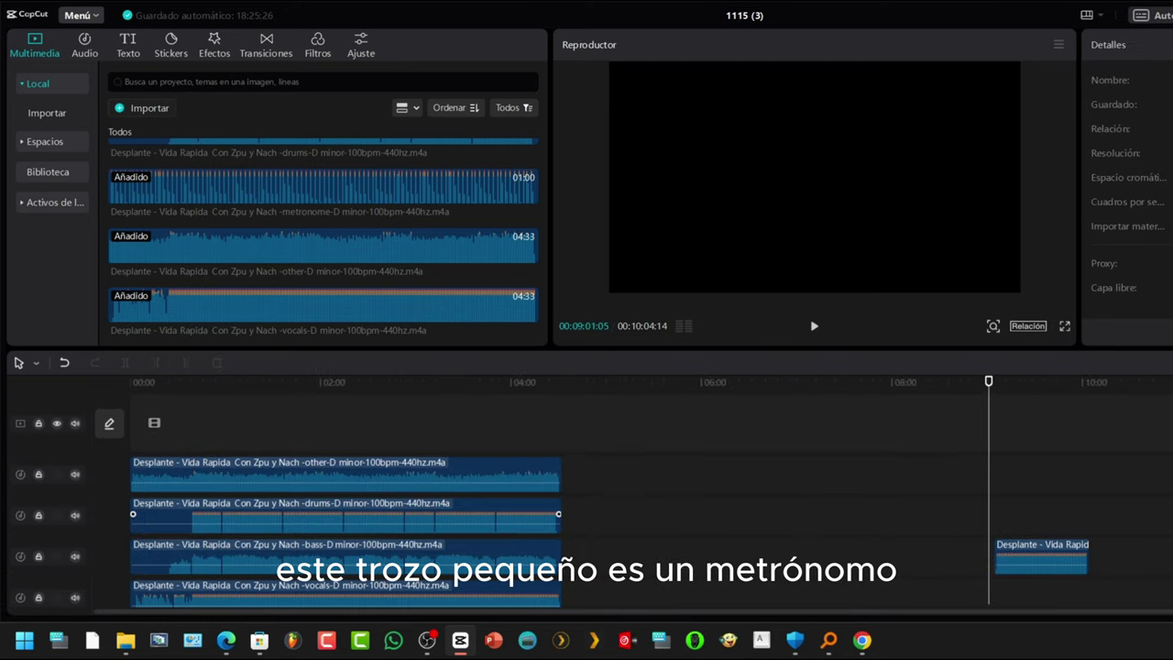
pyautogui.scroll(3, 587, 495)
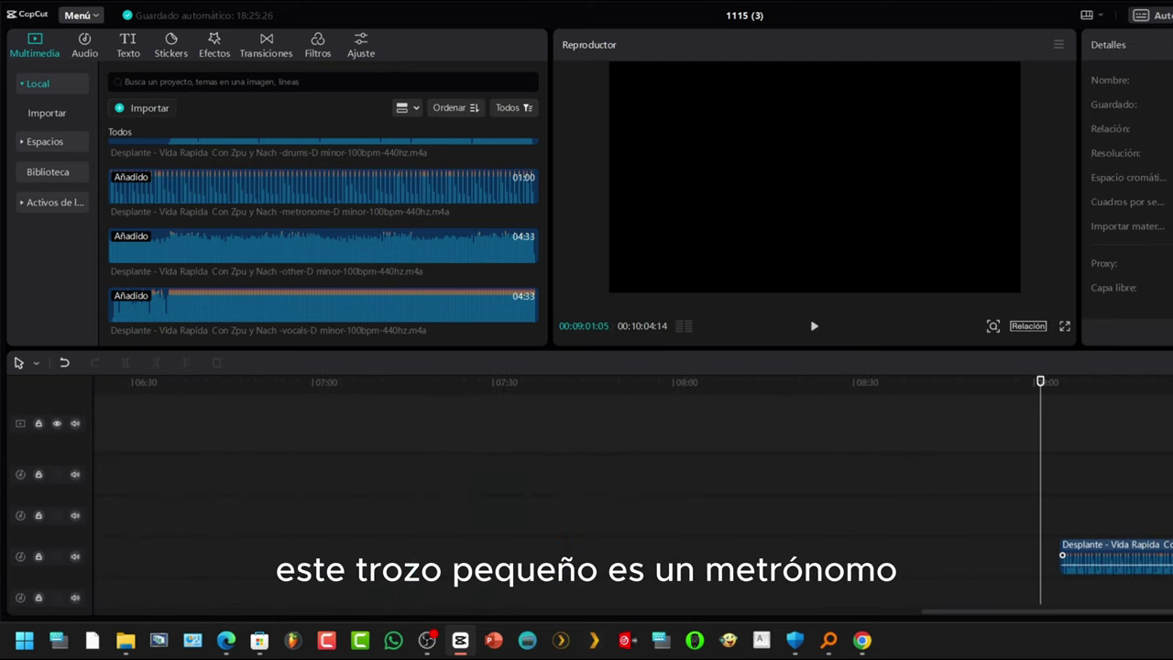
# Step: Play a short stretch of the metronome clip near 00:09:18 on the timeline
pyautogui.click(1096, 383)
pyautogui.press('space')
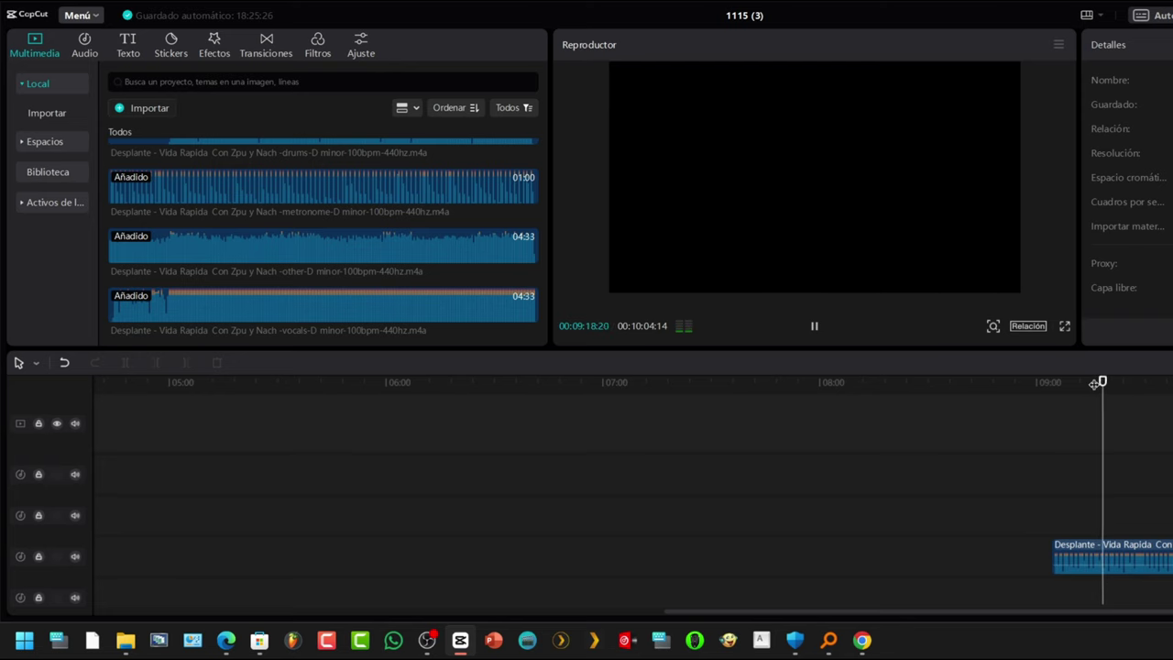
pyautogui.press('space')
# Step: Move the metronome clip to its own track above the other stem, near the start of the timeline
pyautogui.scroll(-2, 343, 514)
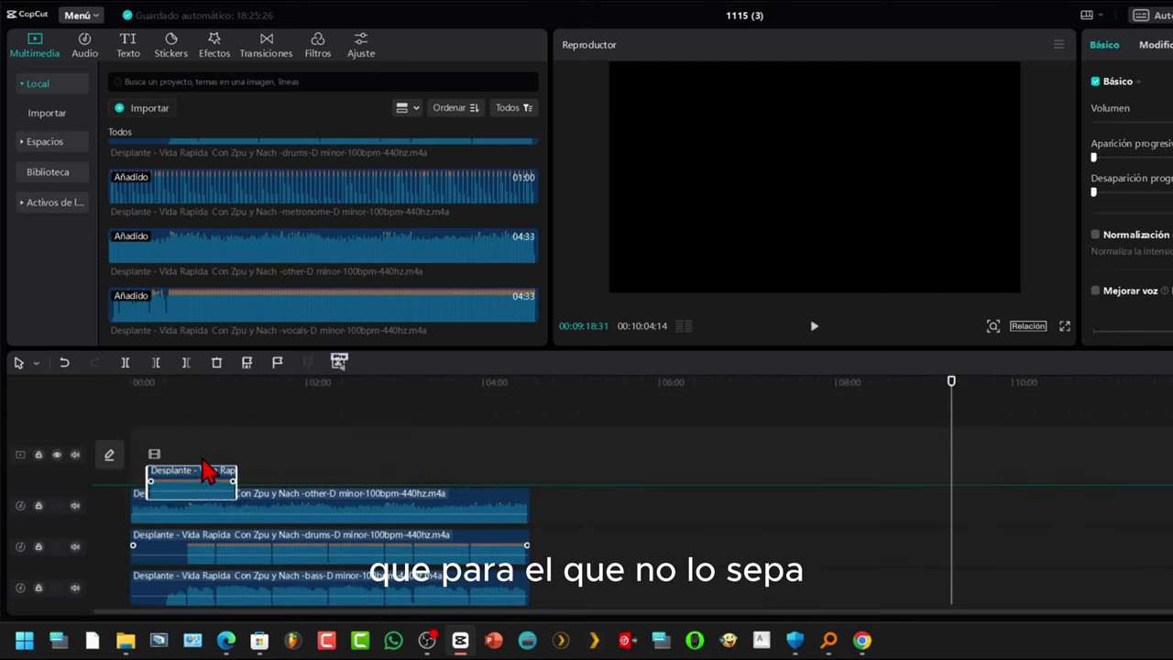
pyautogui.moveTo(209, 472); pyautogui.dragTo(195, 463)
pyautogui.click(408, 458)
pyautogui.scroll(-2, 683, 524)
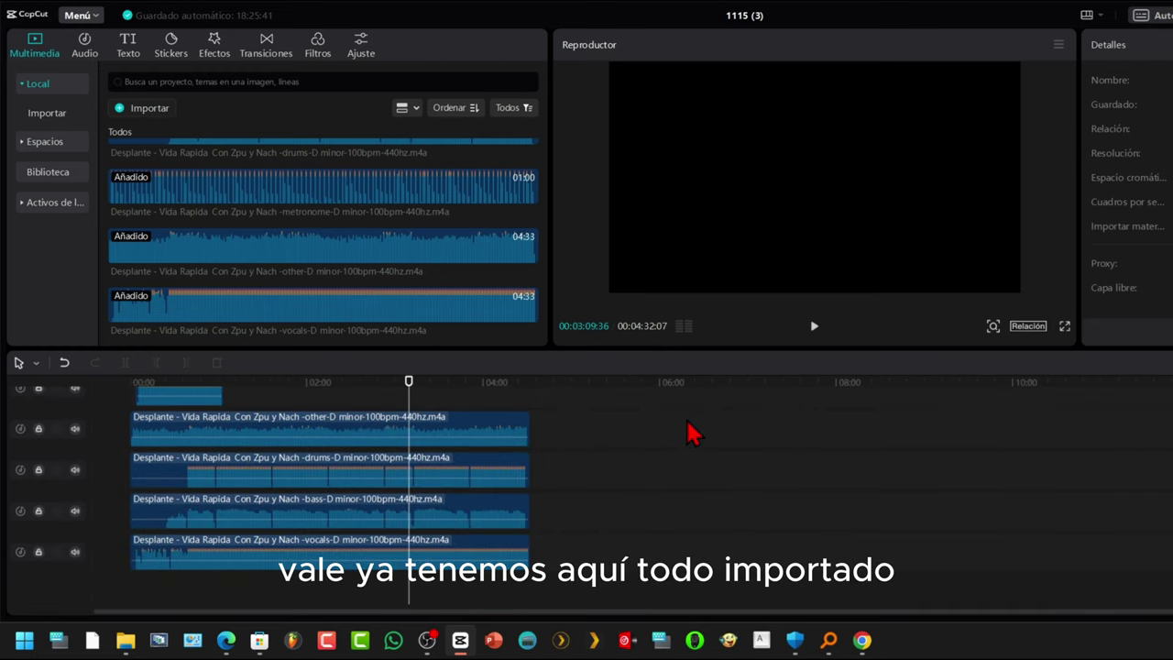
pyautogui.click(689, 423)
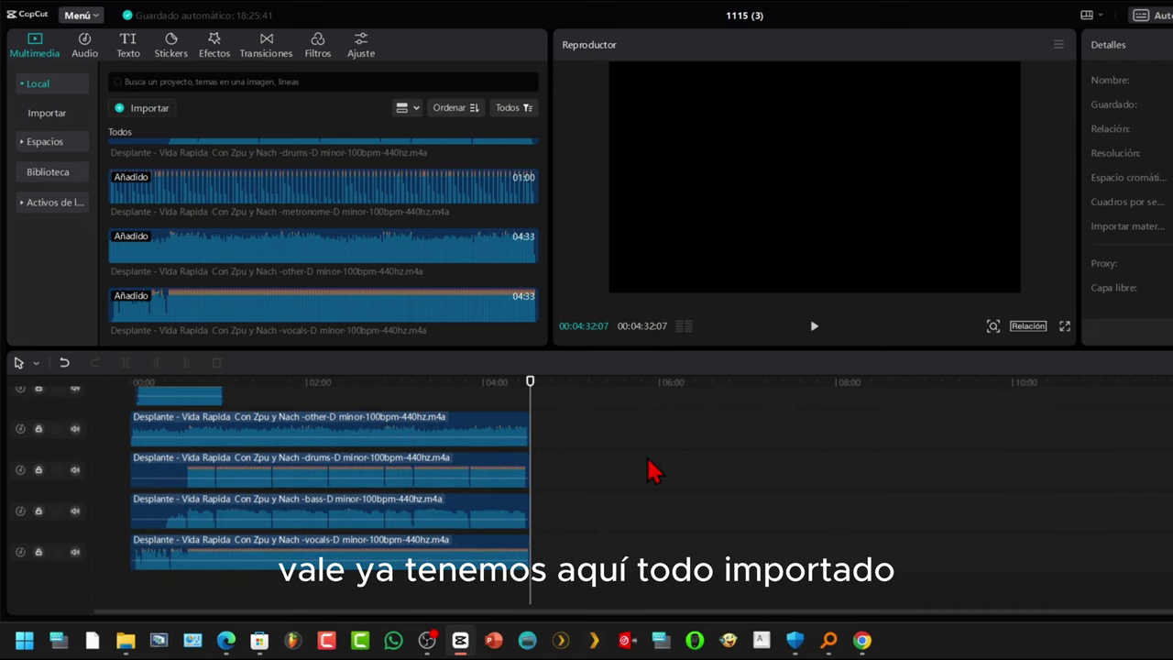
# Step: Mute the bass, drums and other tracks, leaving the vocals and metronome tracks audible
pyautogui.click(76, 510)
pyautogui.click(75, 469)
pyautogui.click(75, 428)
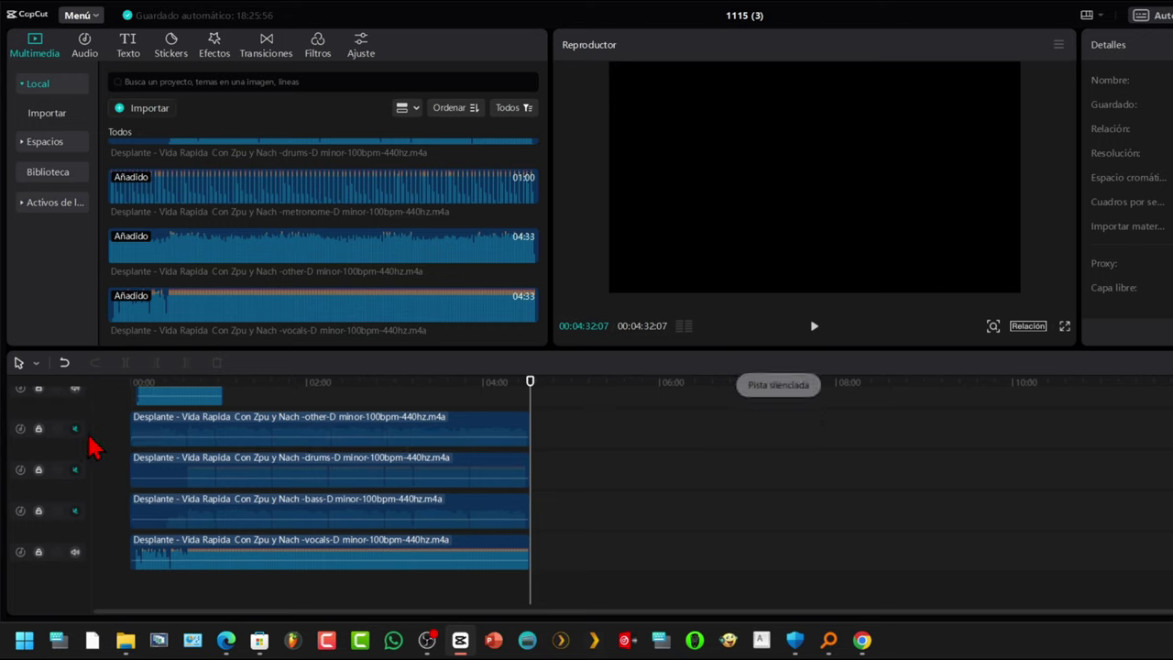
pyautogui.scroll(1, 91, 444)
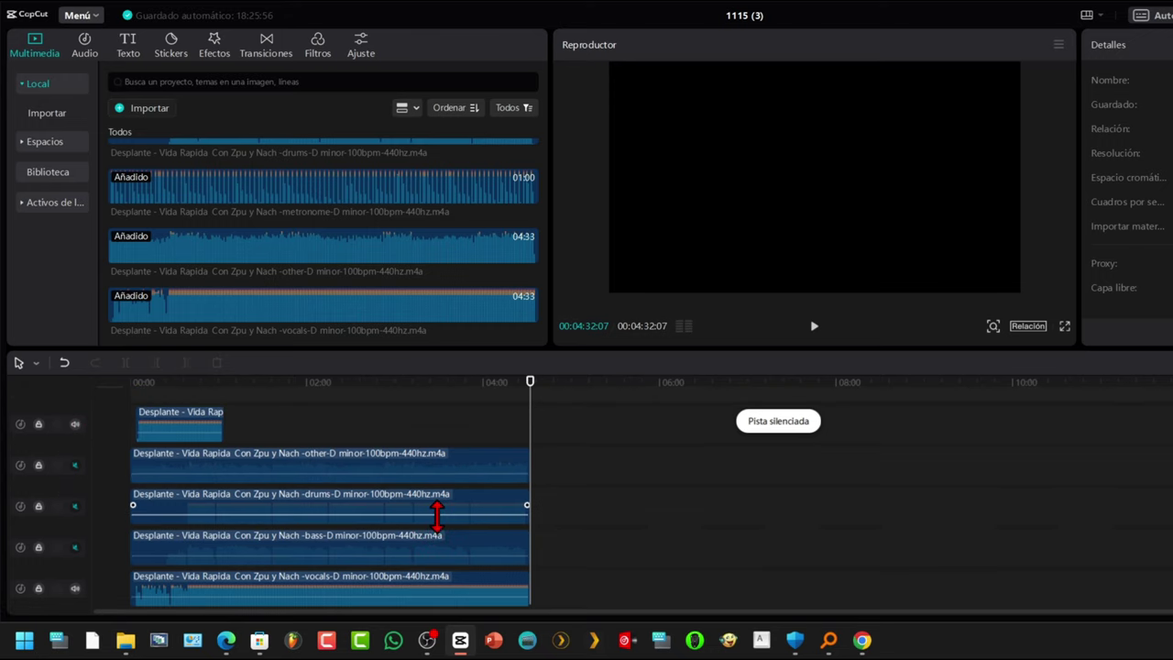
pyautogui.click(76, 424)
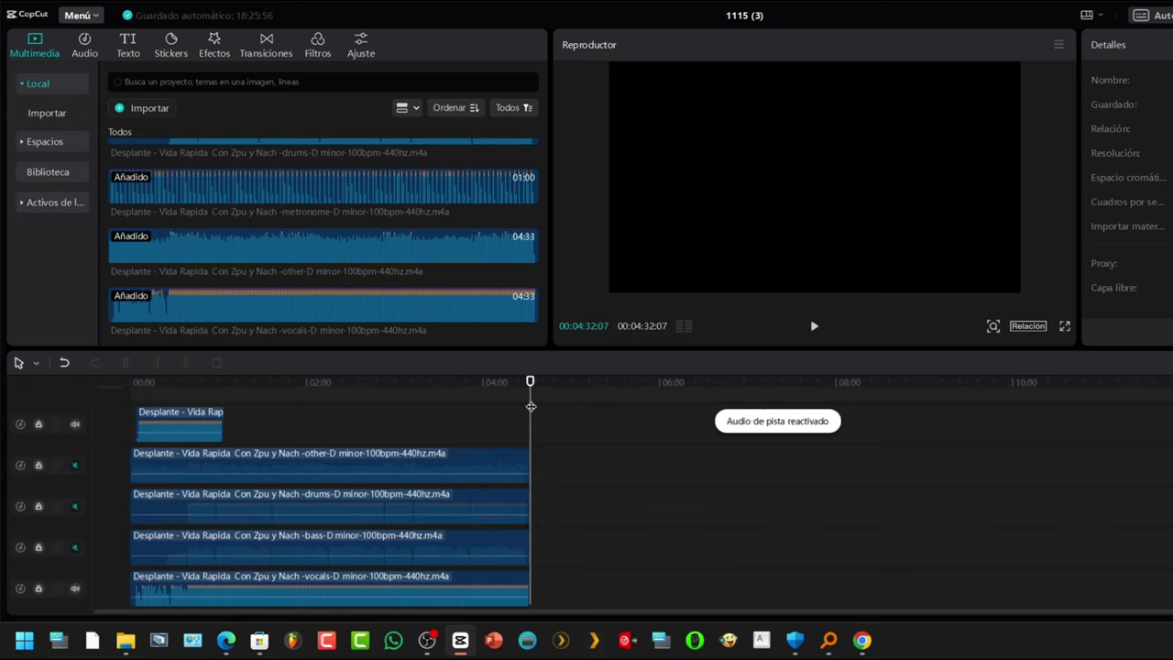
# Step: Trim off everything after 00:01:03:53 on all the stem tracks
pyautogui.moveTo(527, 389); pyautogui.dragTo(221, 397)
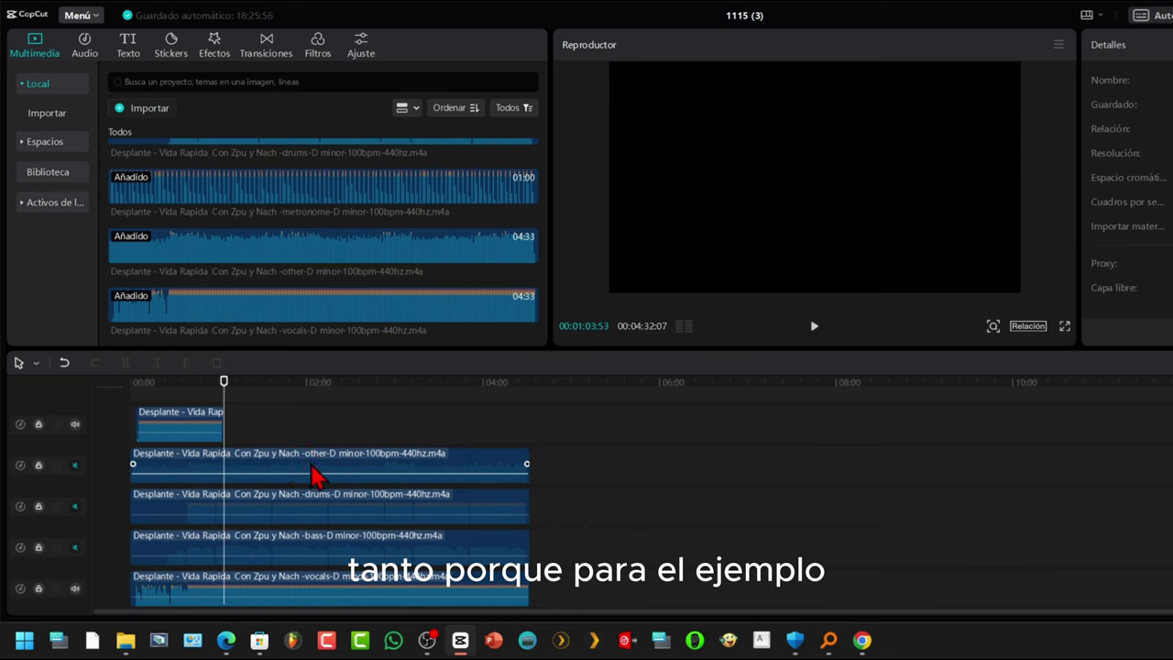
pyautogui.scroll(-1, 307, 485)
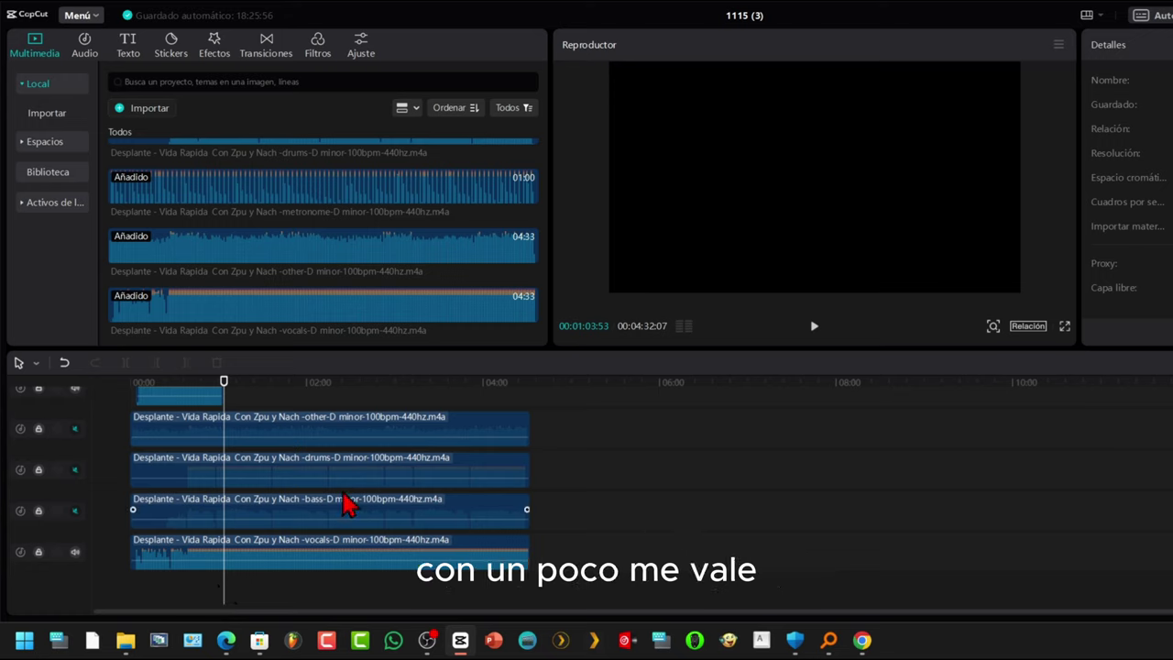
pyautogui.press('w')
# Step: Play the vocals from about 00:00:44 and return the playhead to the end of the project
pyautogui.click(196, 381)
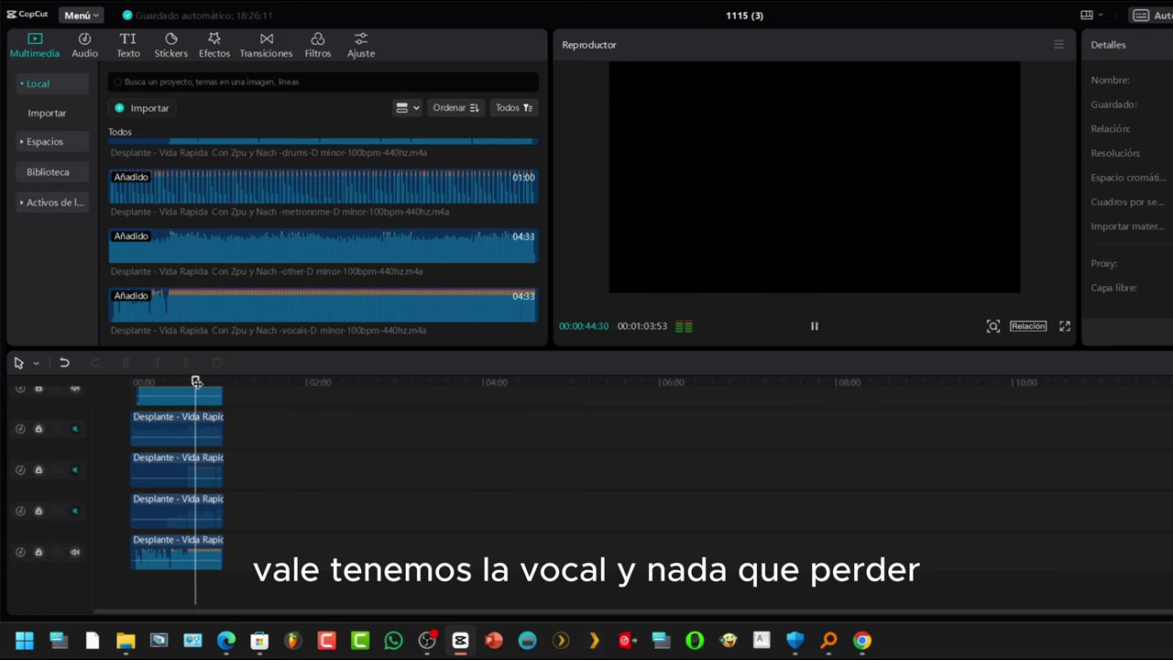
pyautogui.press('space')
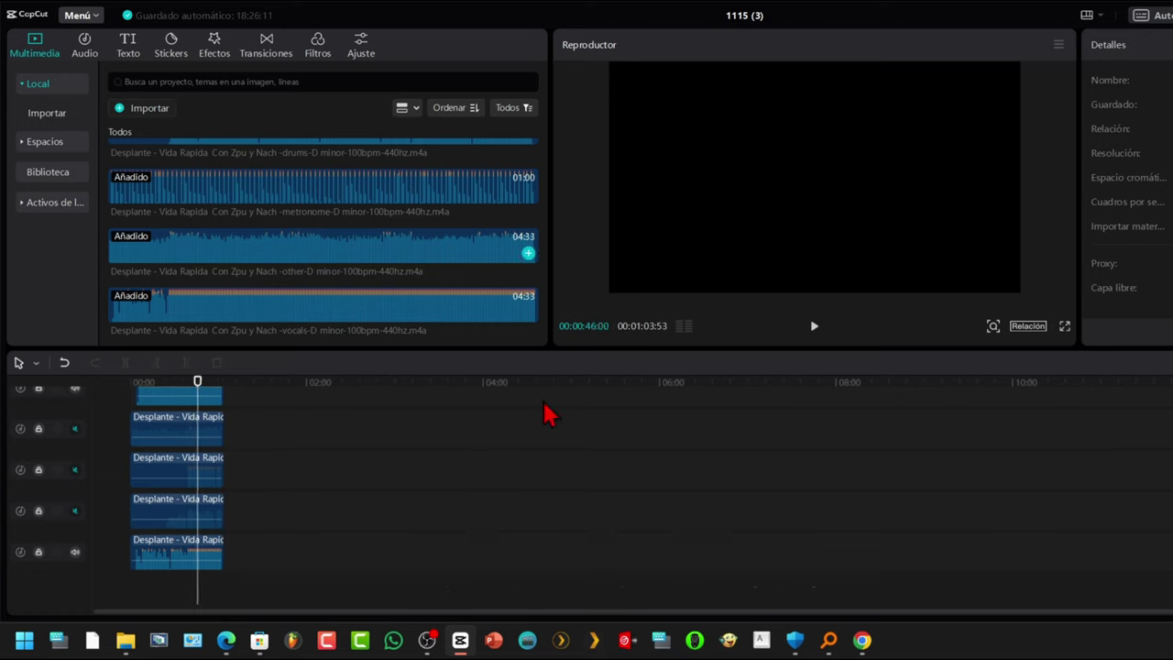
pyautogui.press('End')
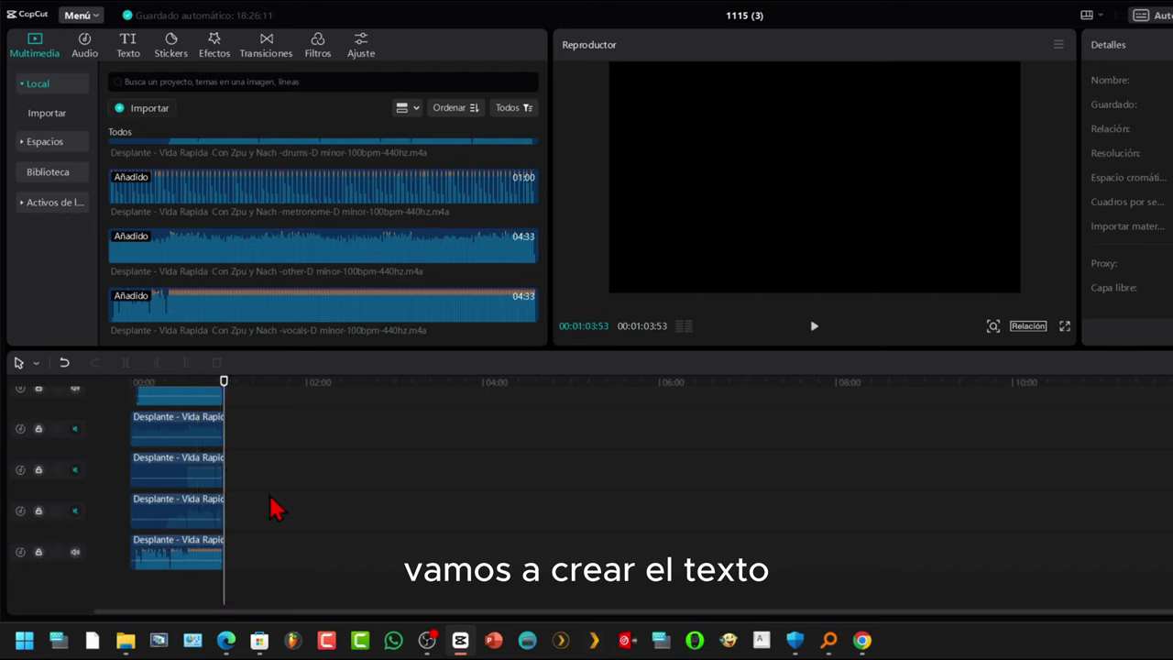
# Step: Generate automatic subtitles in Español (Latinoamérica) from the vocals and play a few seconds from about 00:00:40 to check them
pyautogui.click(127, 46)
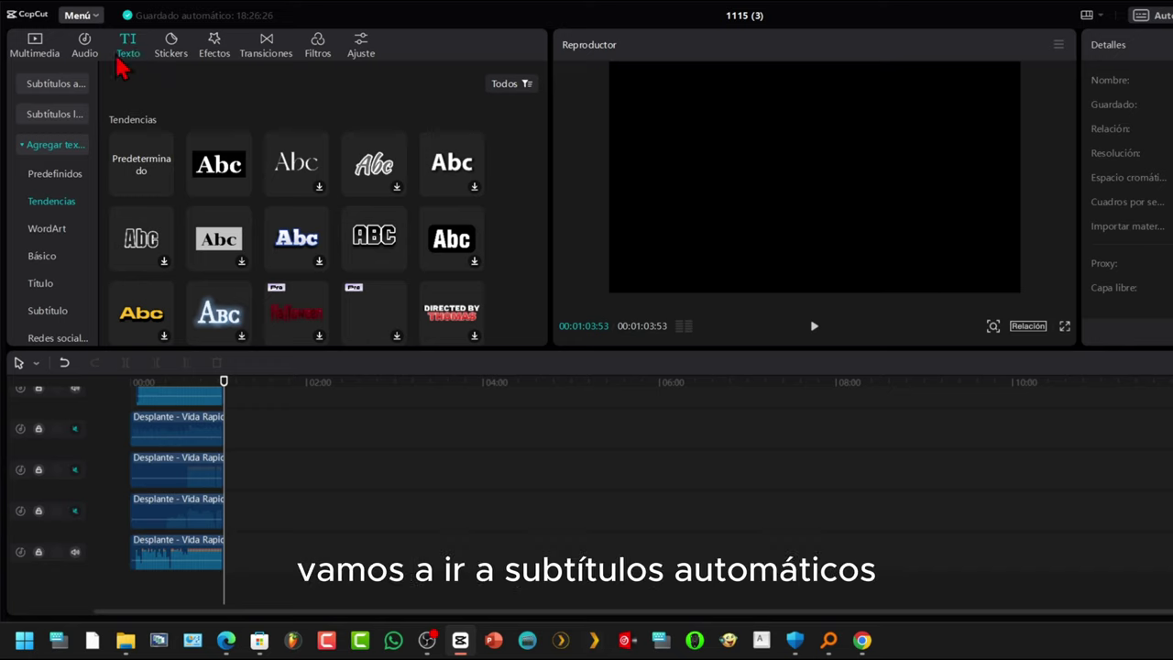
pyautogui.click(66, 85)
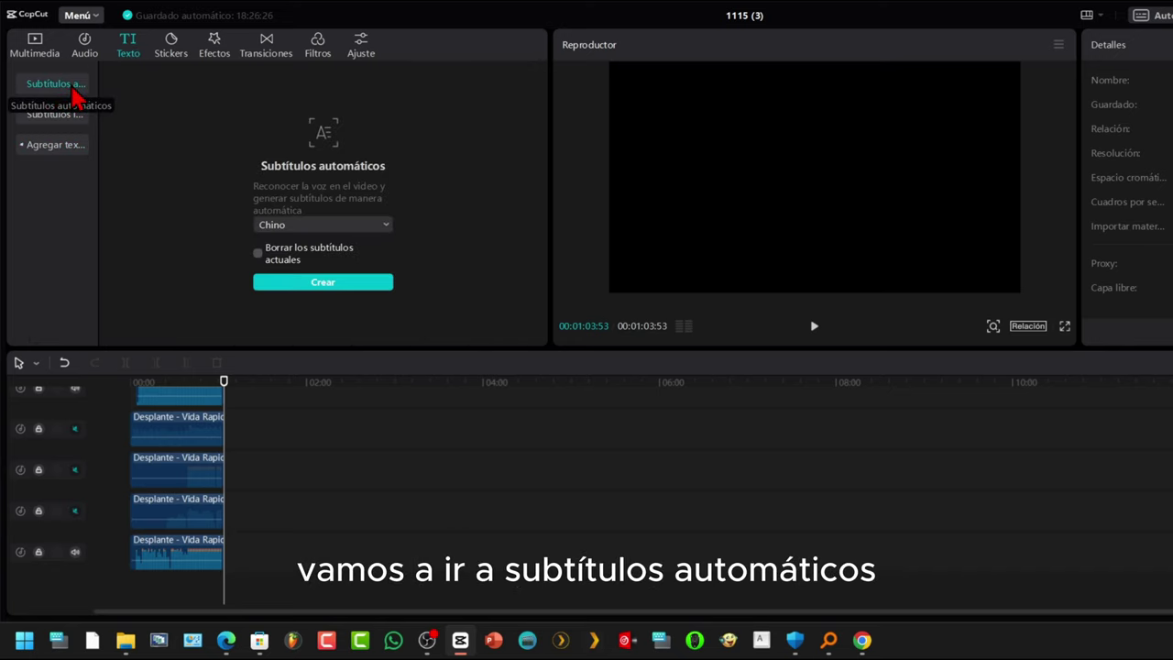
pyautogui.click(395, 227)
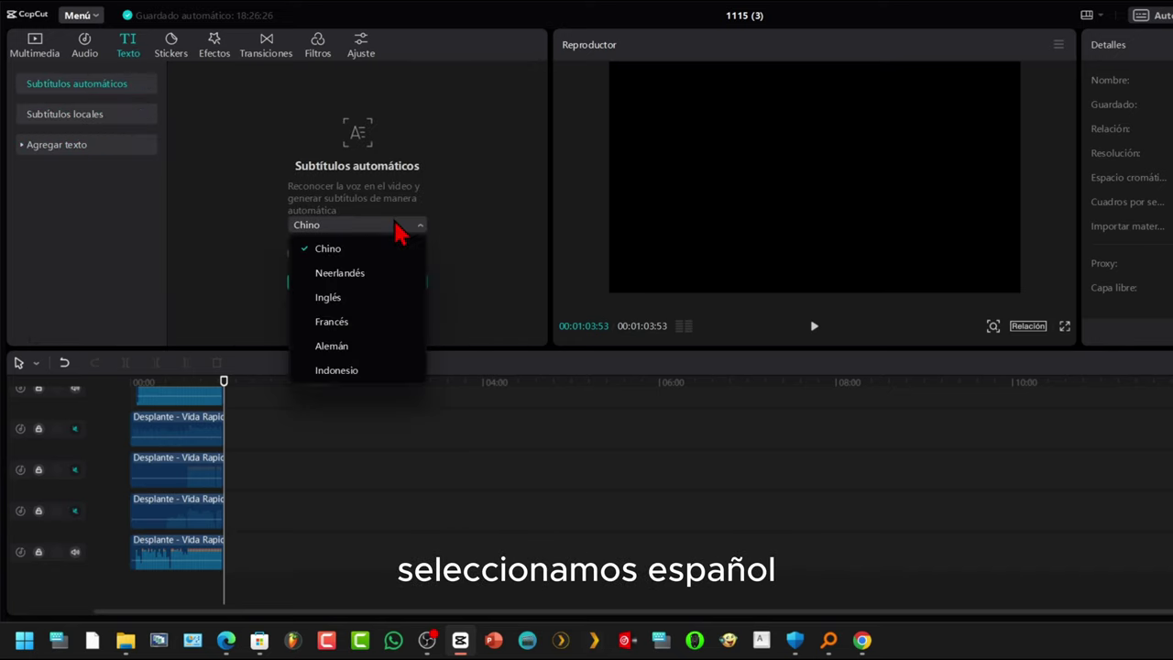
pyautogui.scroll(-5, 392, 290)
pyautogui.click(389, 298)
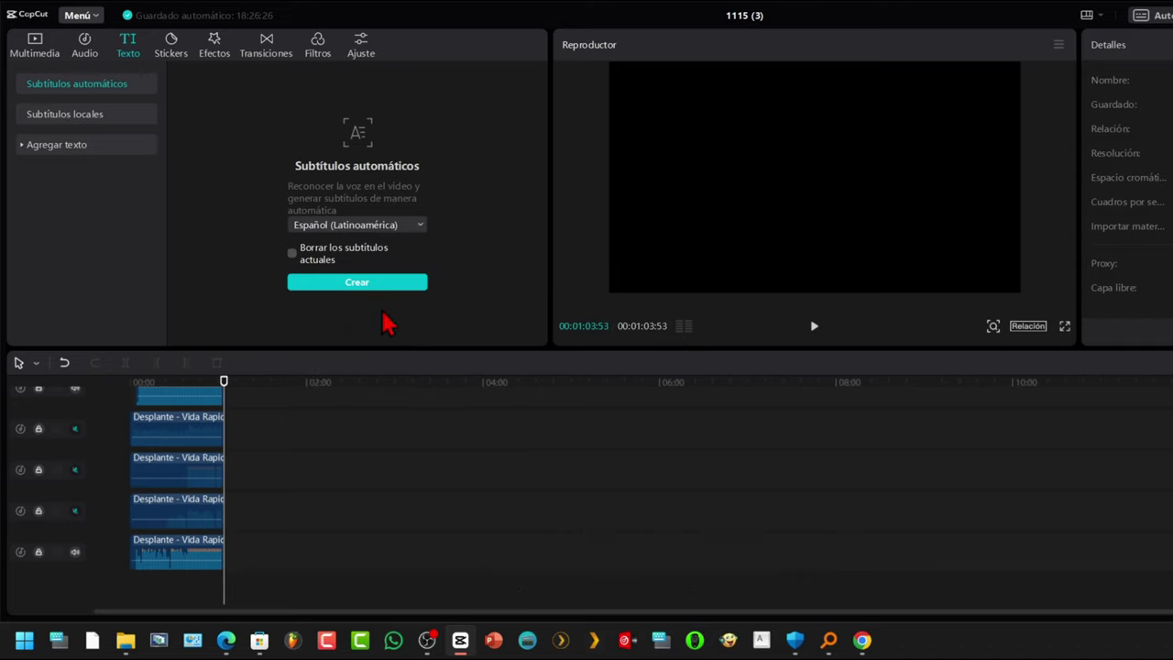
pyautogui.click(379, 288)
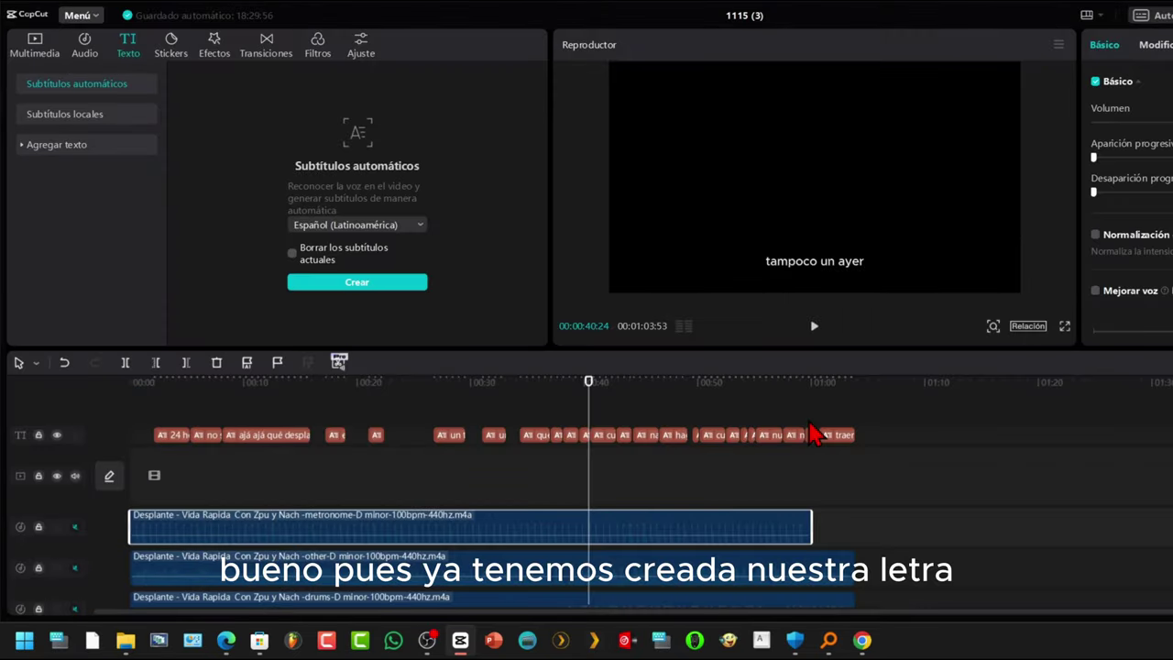
pyautogui.press('space')
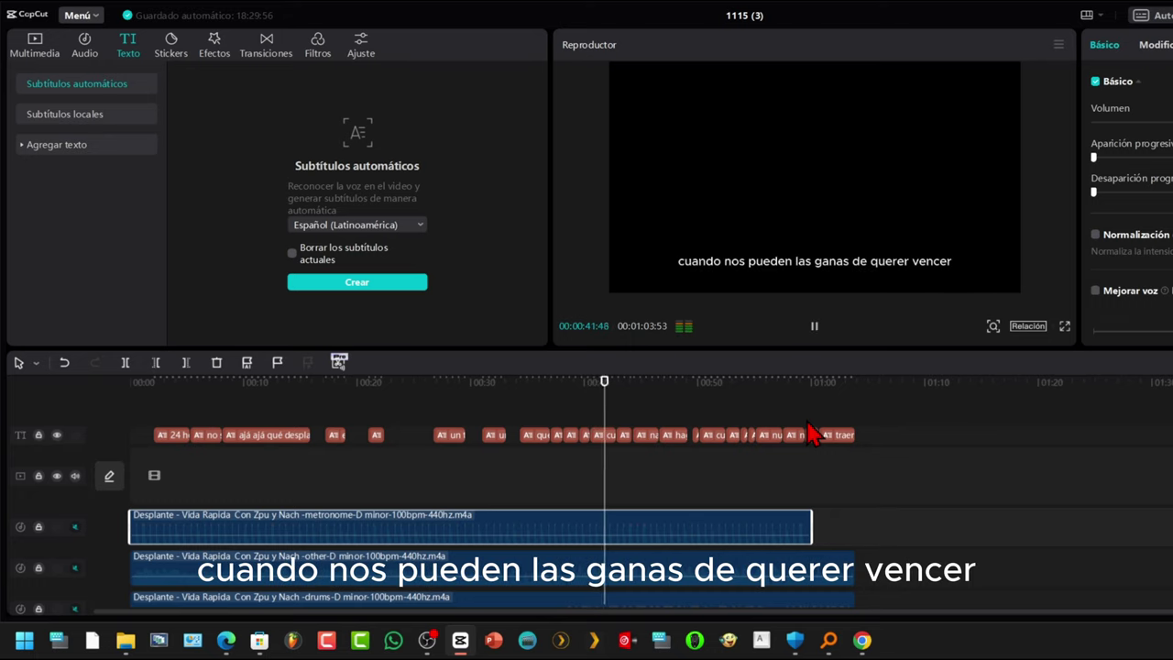
pyautogui.press('space')
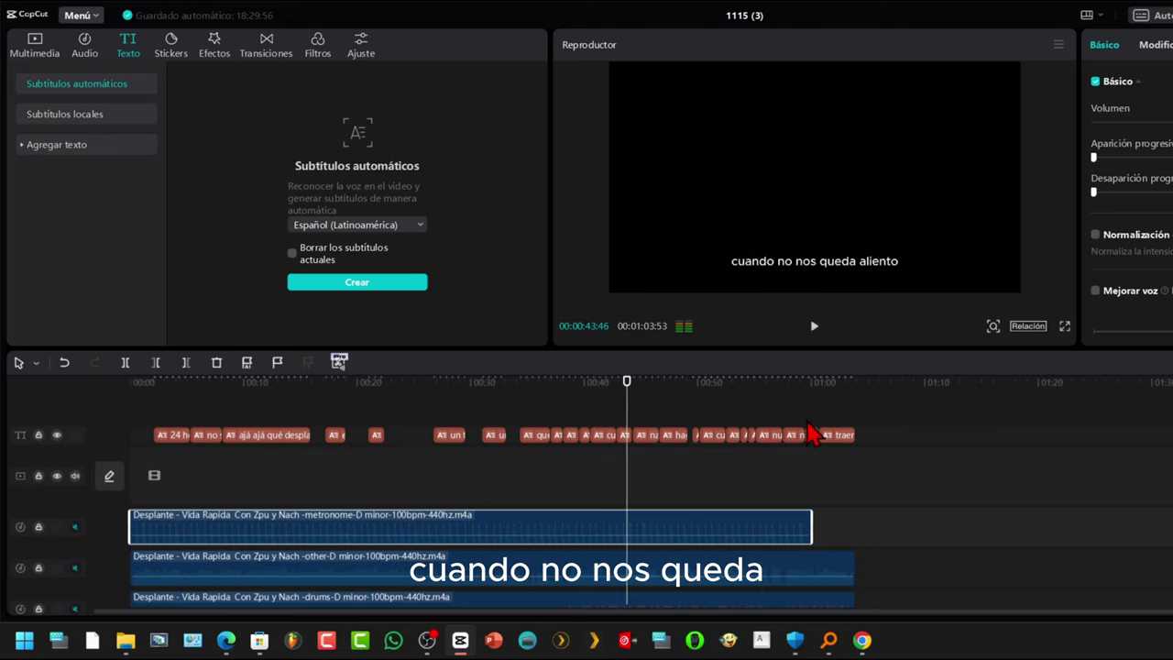
# Step: Mute the vocals track and unmute the bass, drums and other tracks
pyautogui.scroll(-3, 122, 584)
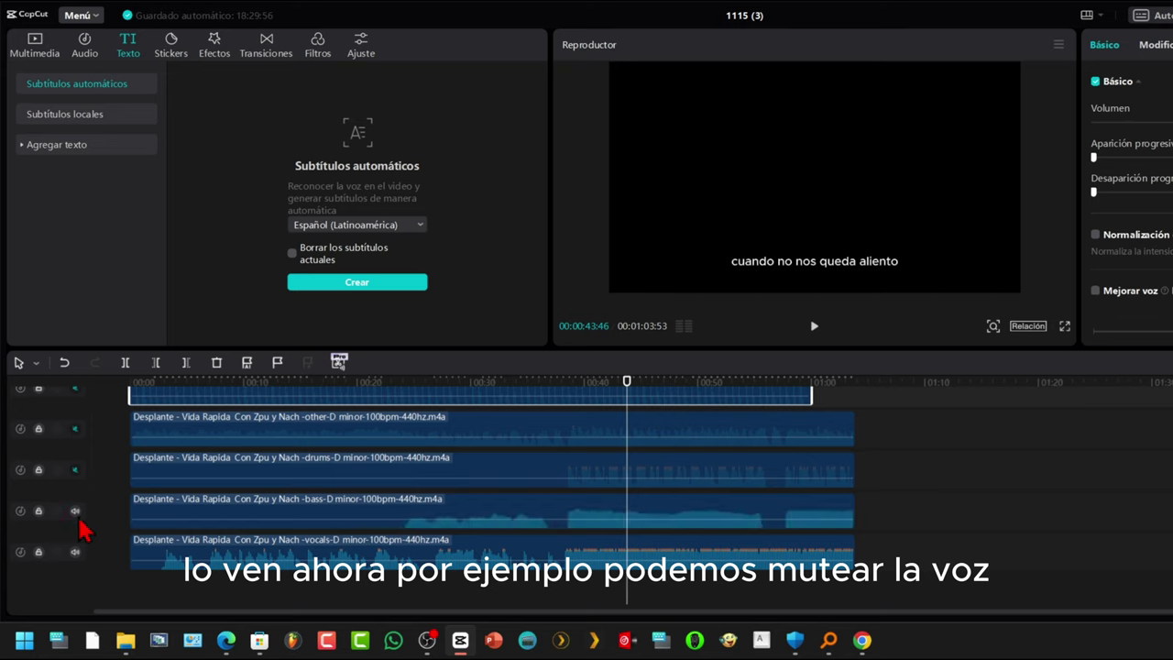
pyautogui.click(77, 553)
pyautogui.click(83, 511)
pyautogui.click(77, 470)
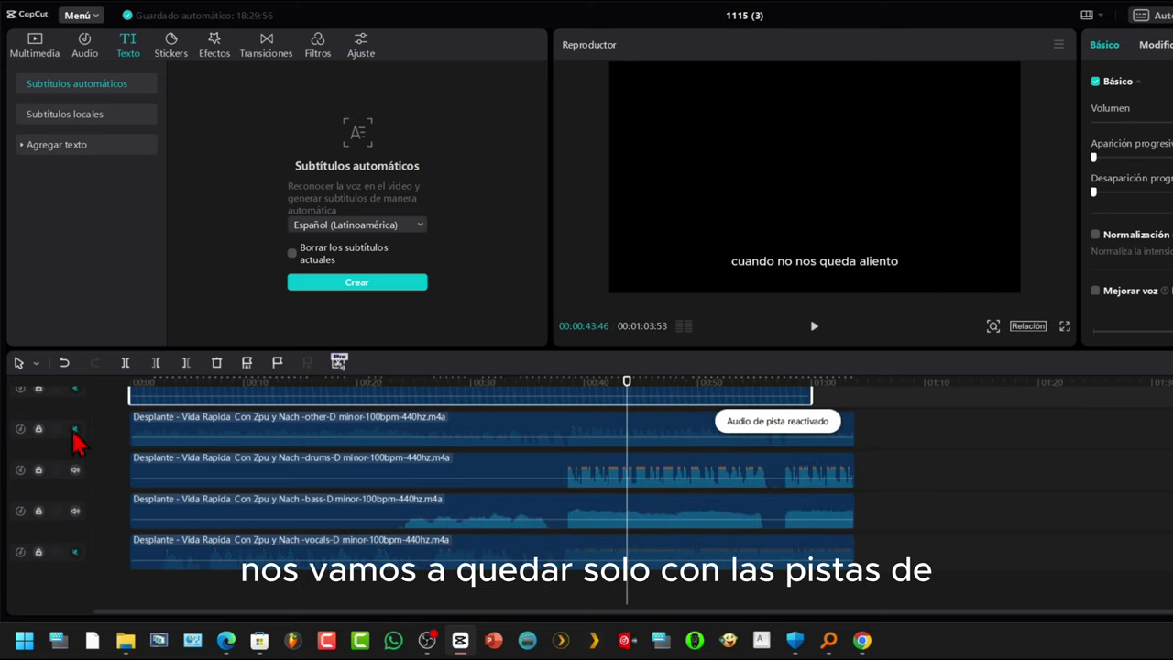
pyautogui.click(76, 429)
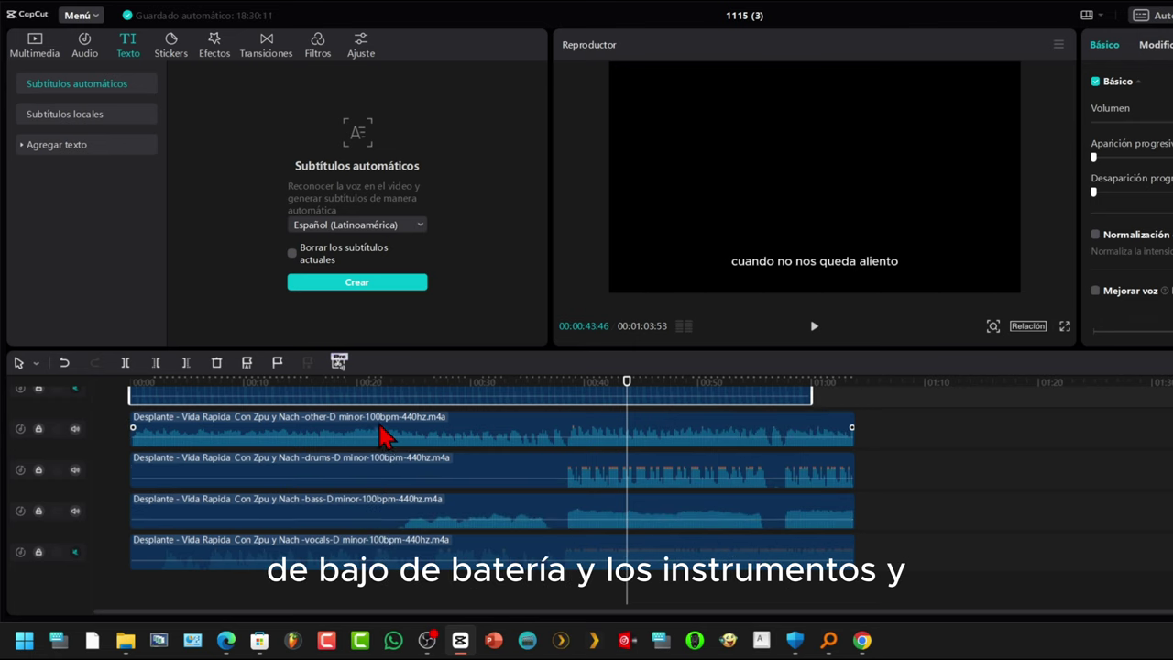
# Step: Play the instrumental mix with the subtitles from about 00:00:43 and review the stem tracks
pyautogui.scroll(2, 962, 472)
pyautogui.scroll(1, 962, 472)
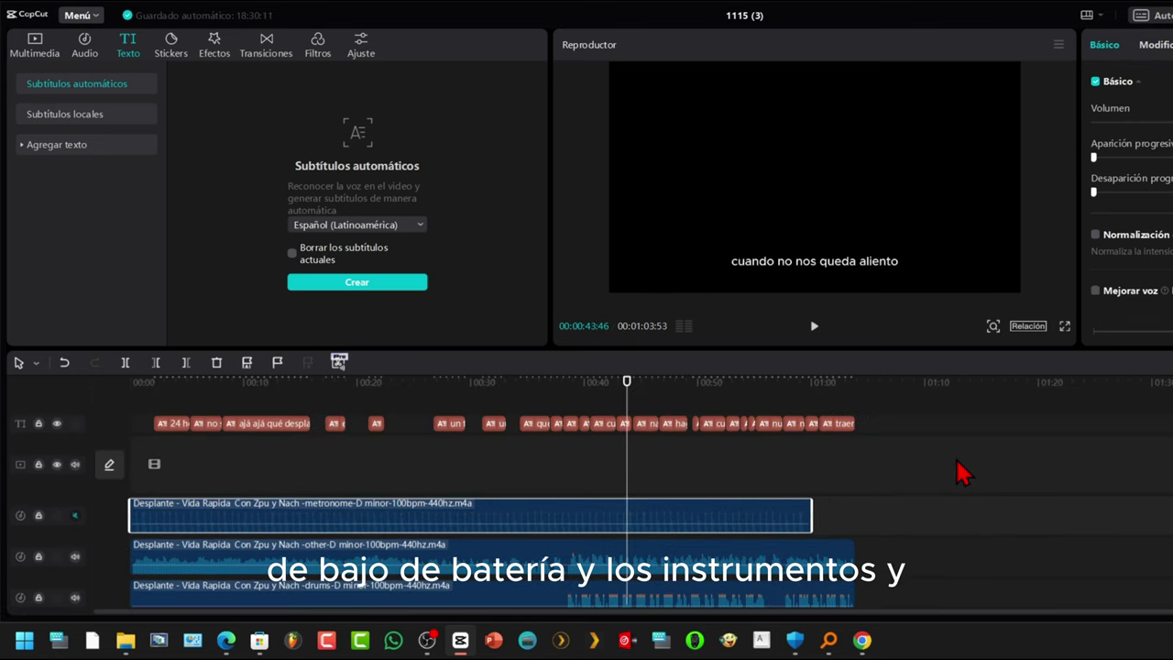
pyautogui.press('space')
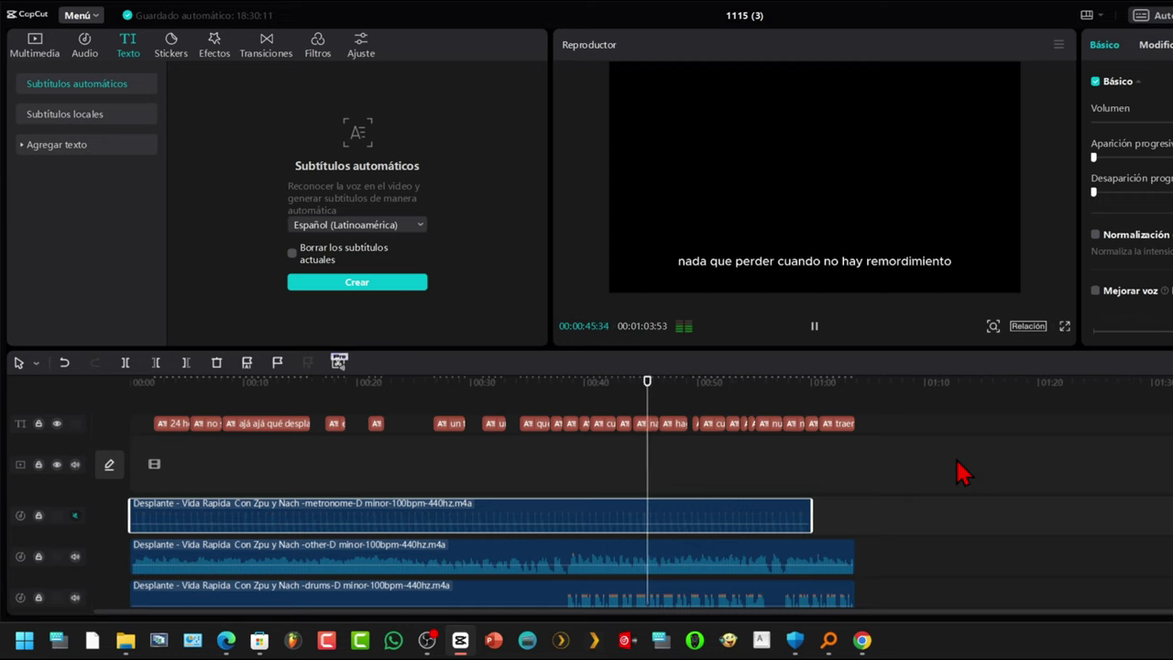
pyautogui.press('space')
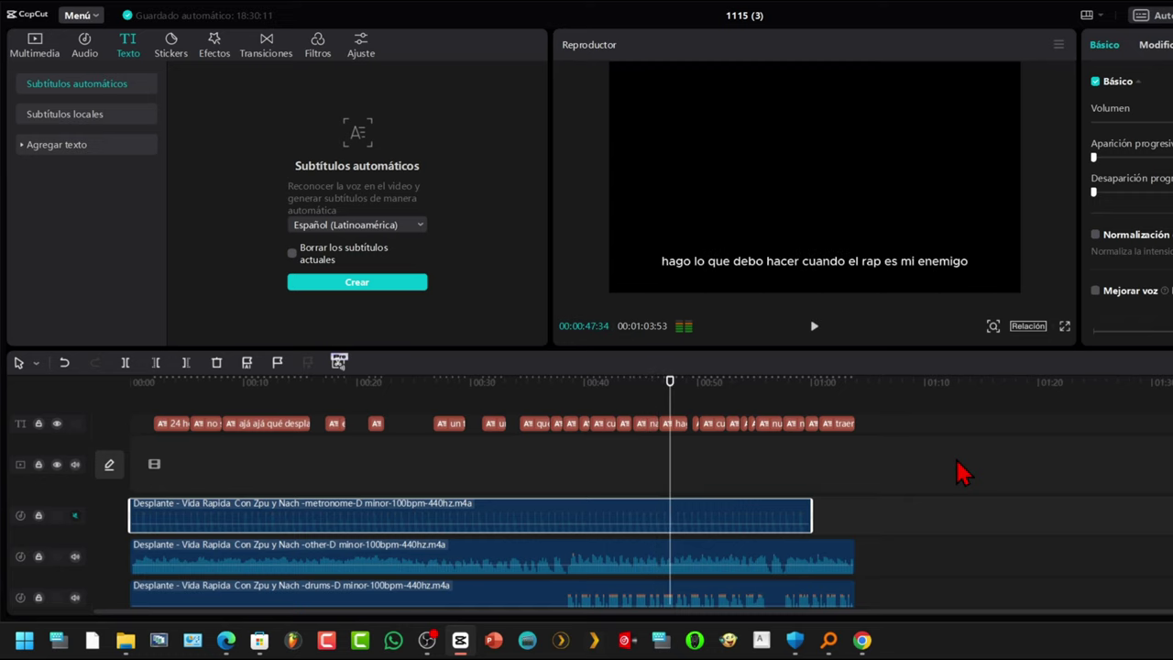
pyautogui.scroll(-3, 719, 484)
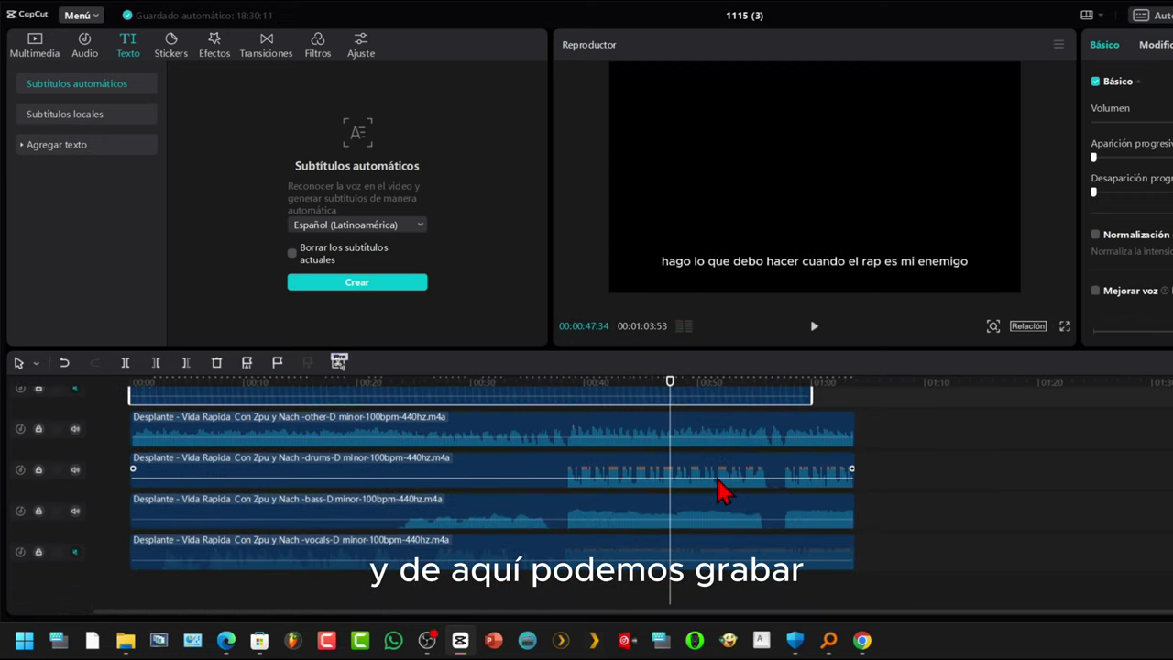
pyautogui.scroll(3, 746, 439)
pyautogui.click(643, 389)
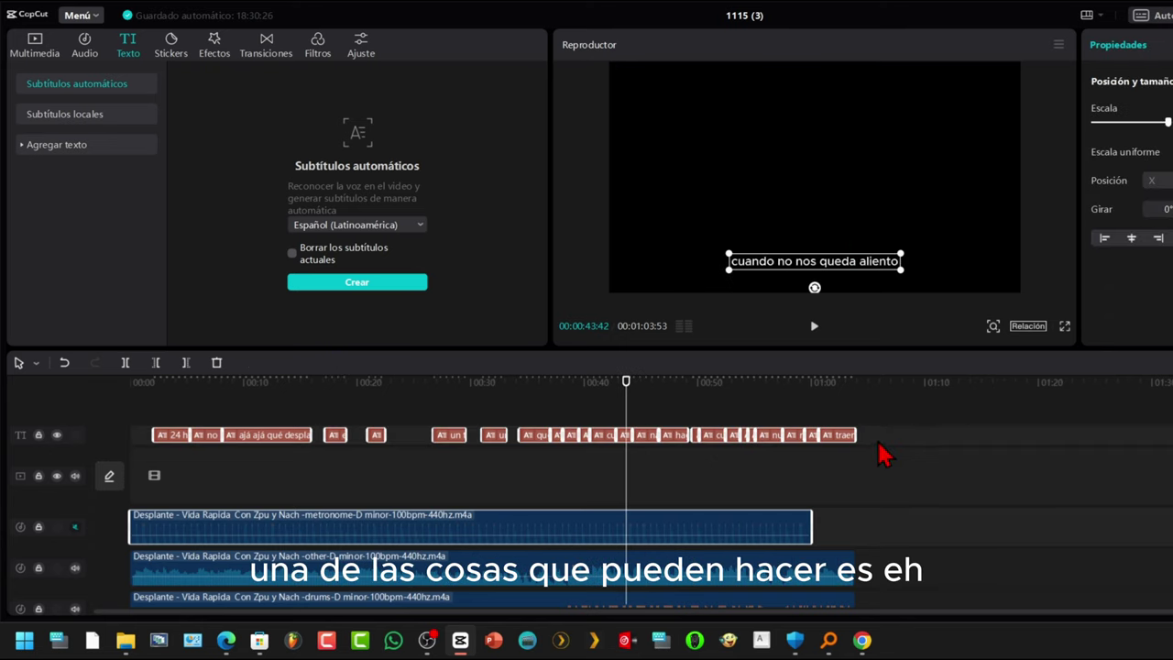
pyautogui.click(952, 451)
pyautogui.click(621, 382)
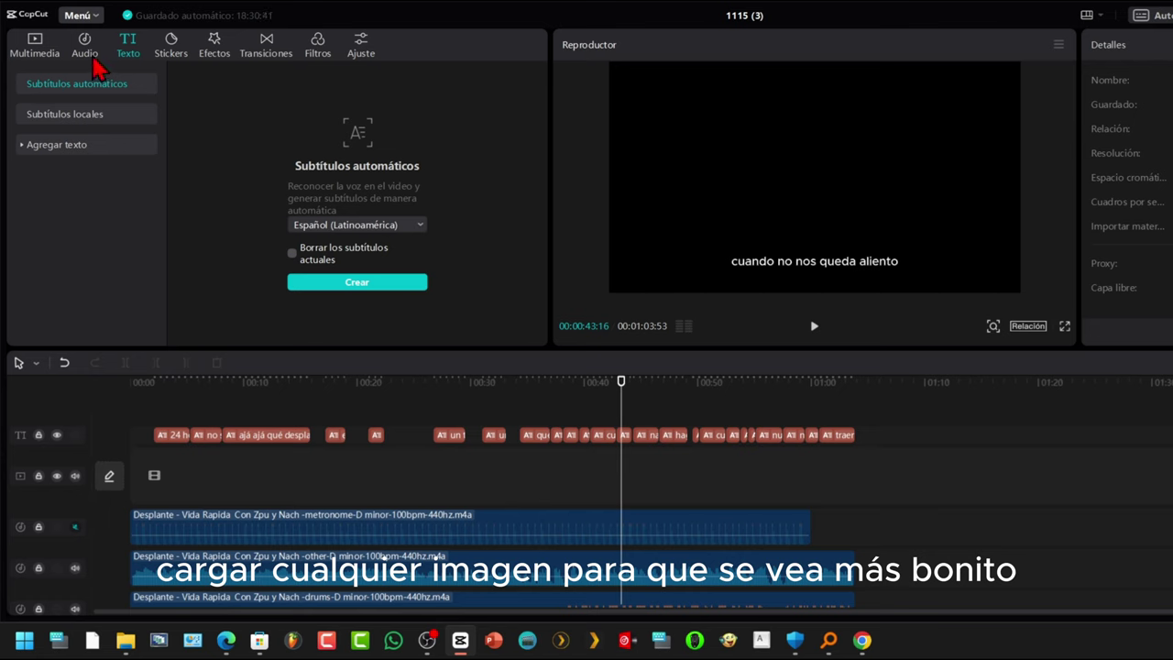
# Step: Add the library's purple desert sports car video and the close-up night city video in sequence on the main track as background
pyautogui.click(37, 50)
pyautogui.click(92, 172)
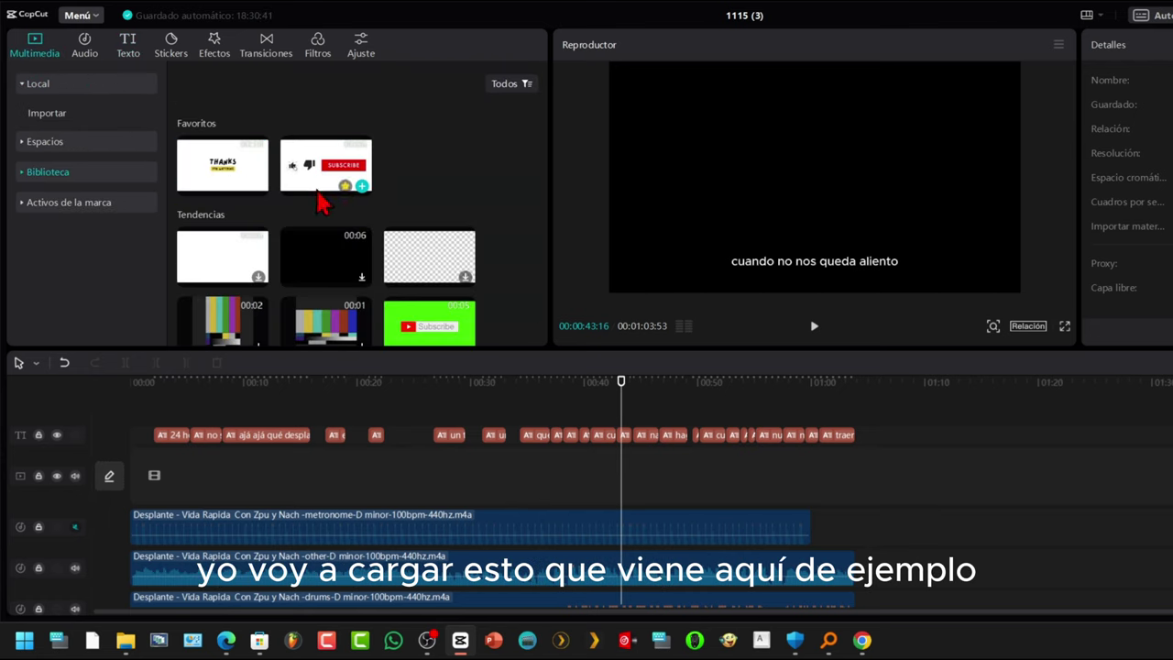
pyautogui.scroll(-10, 385, 295)
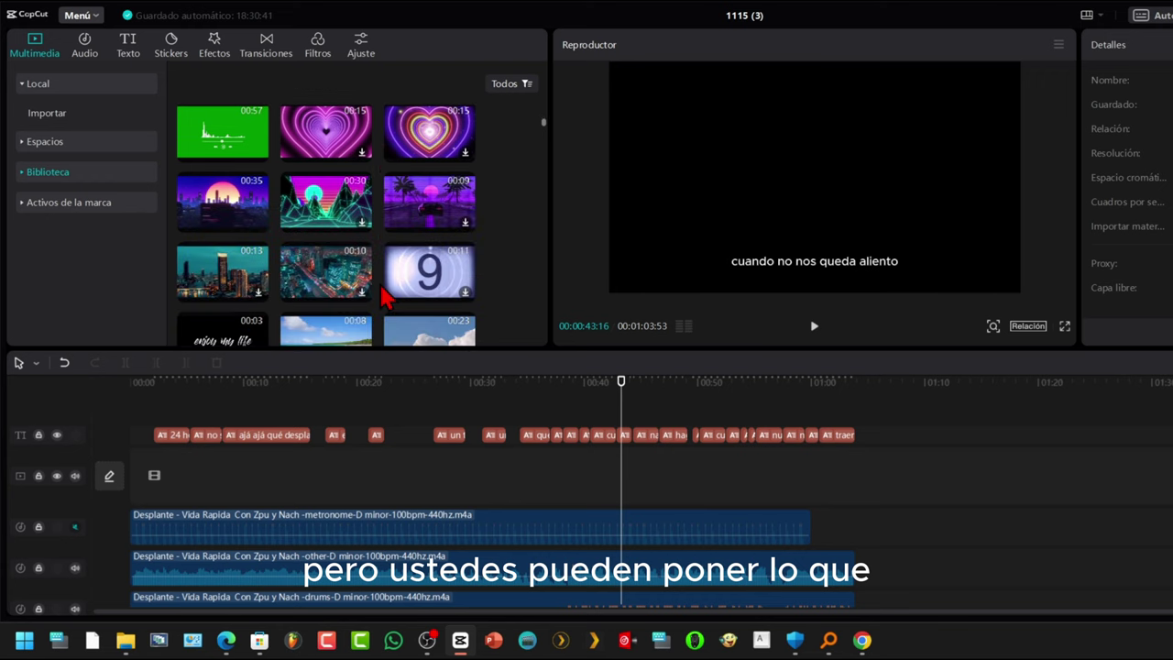
pyautogui.moveTo(424, 226); pyautogui.dragTo(693, 515)
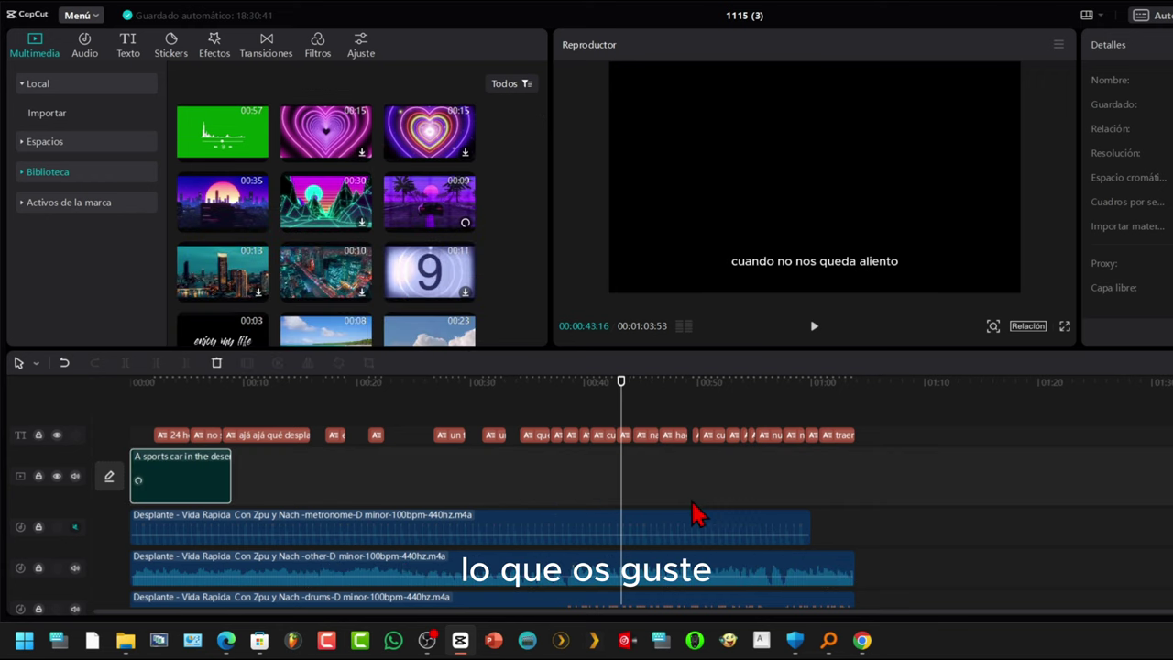
pyautogui.click(229, 477)
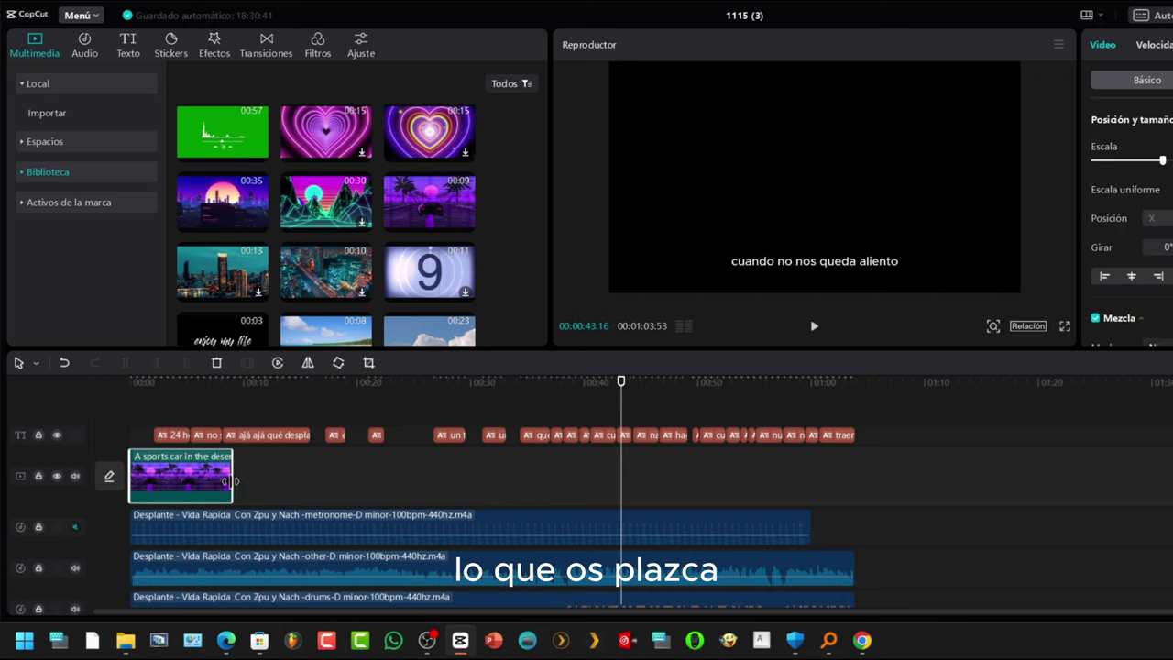
pyautogui.moveTo(371, 293); pyautogui.dragTo(602, 486)
pyautogui.click(265, 393)
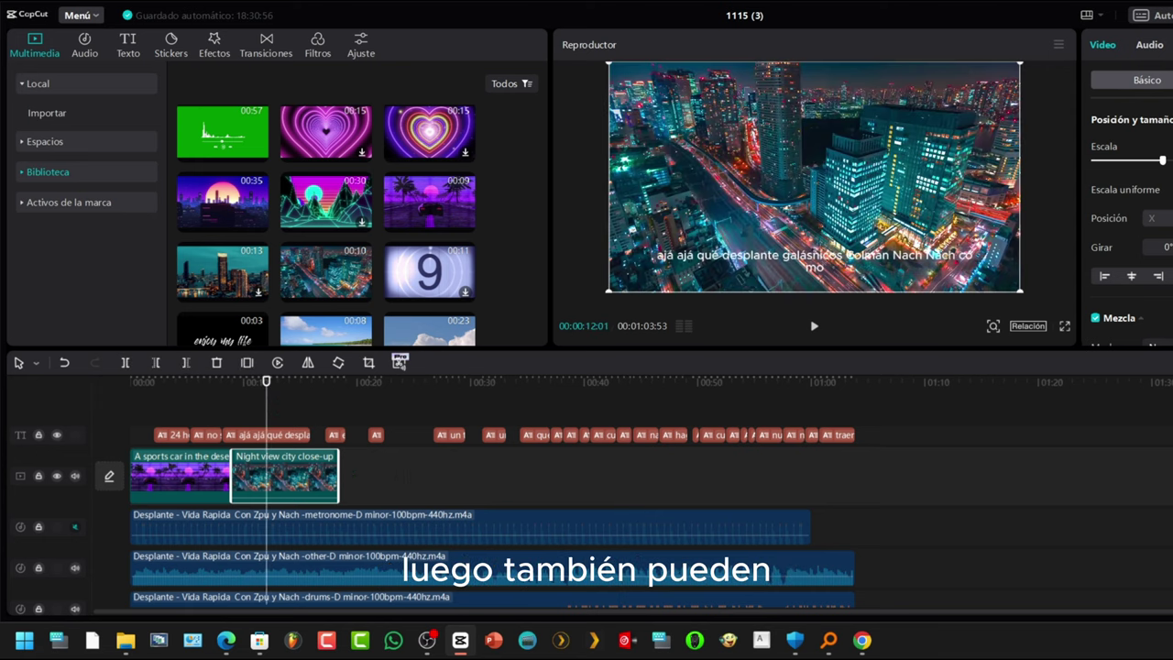
# Step: Browse the caption templates and apply the free one with the dark translucent box to all subtitles
pyautogui.click(705, 435)
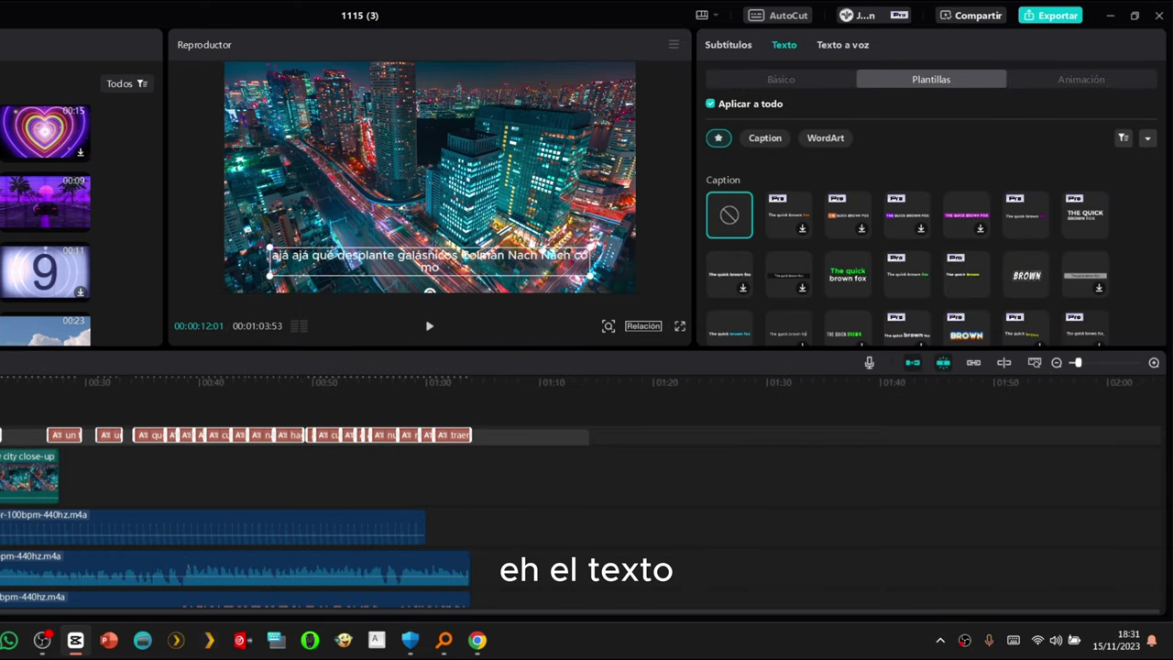
pyautogui.scroll(-3, 866, 273)
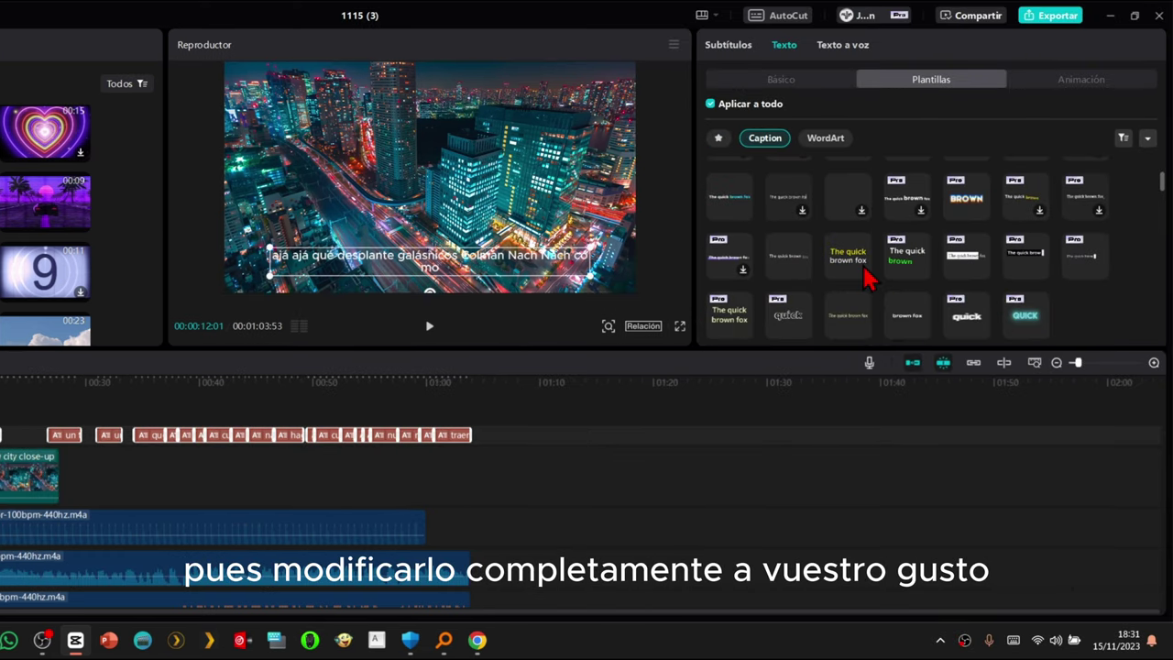
pyautogui.scroll(3, 962, 260)
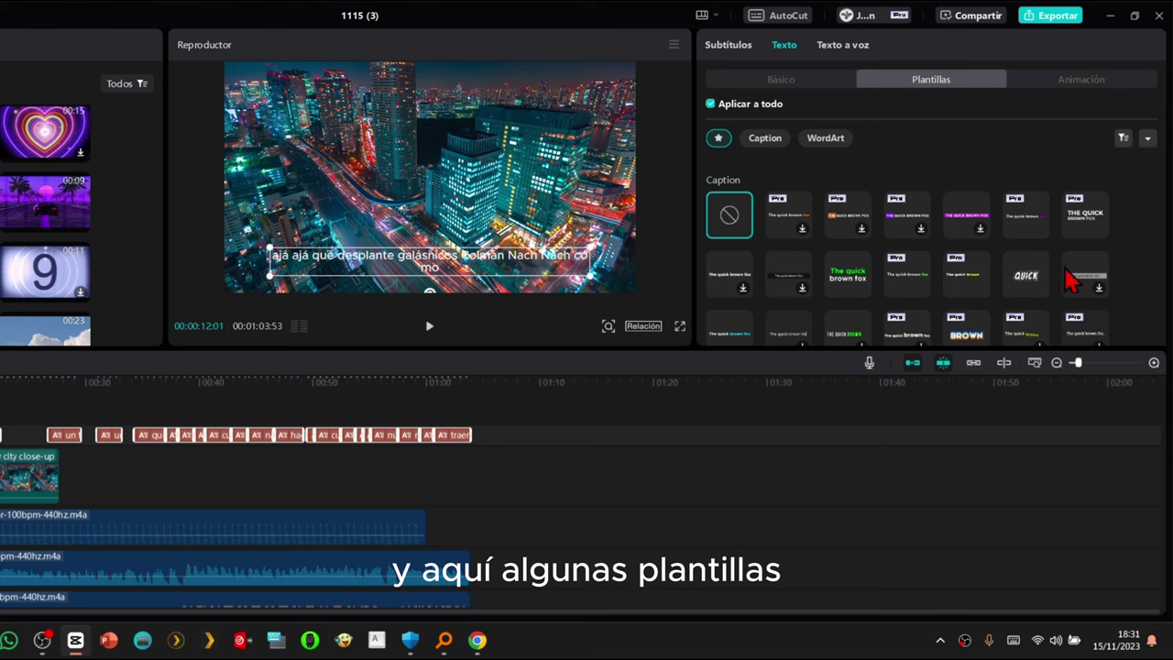
pyautogui.click(1085, 282)
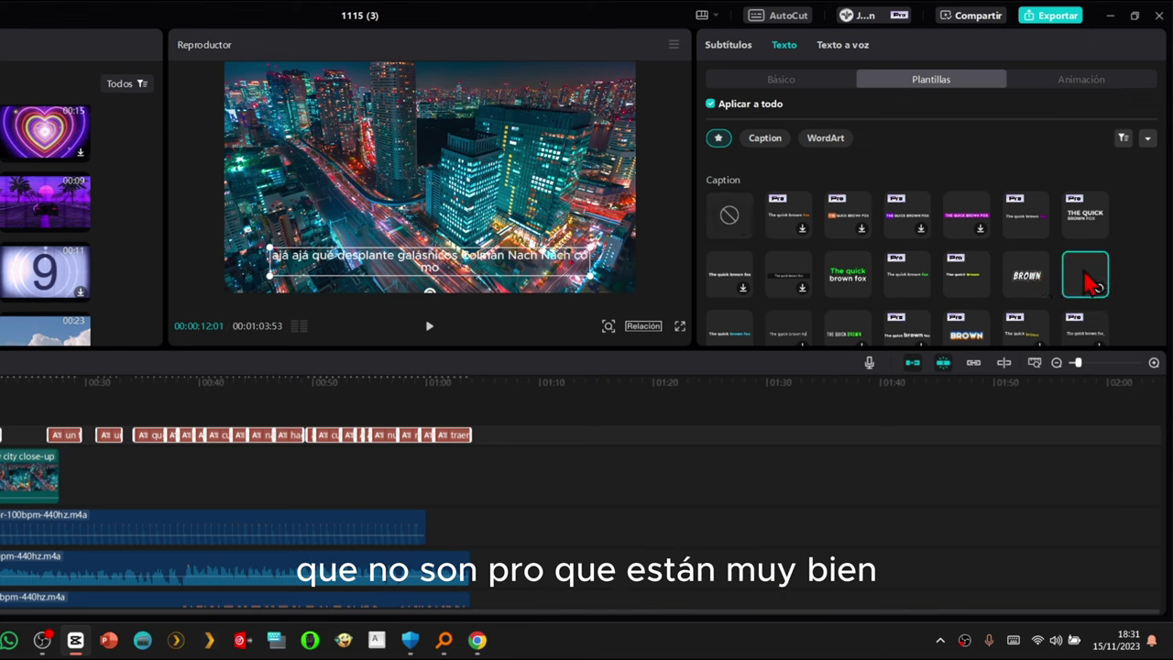
pyautogui.click(965, 214)
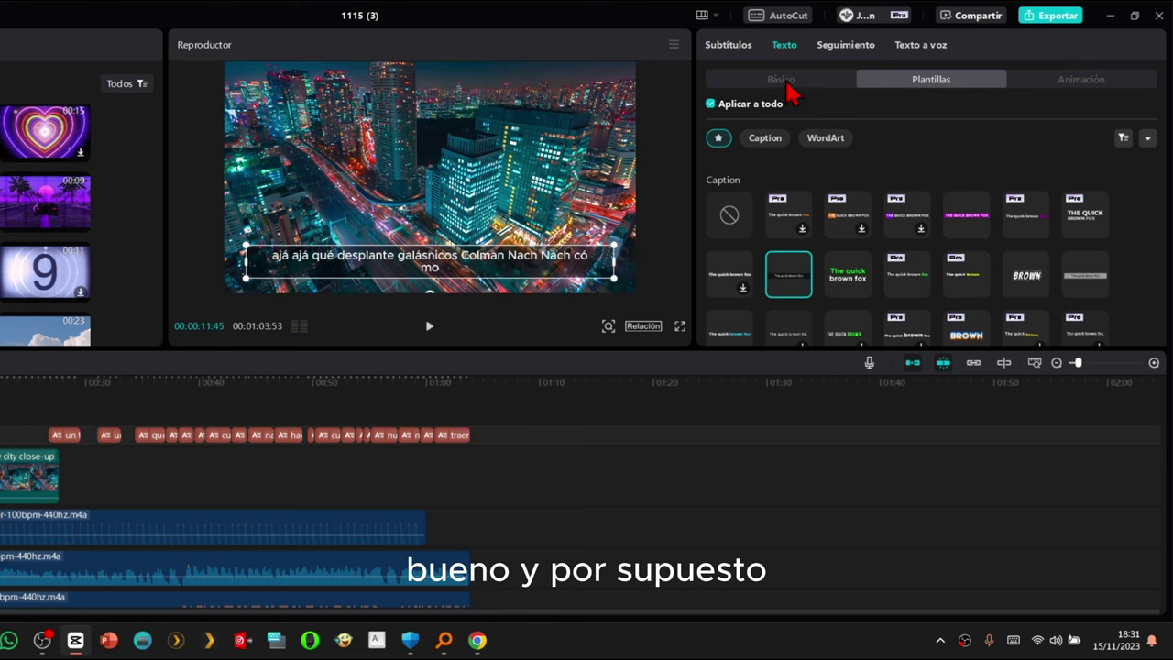
# Step: Set the font size of all subtitles to 10 in the basic text settings
pyautogui.click(780, 79)
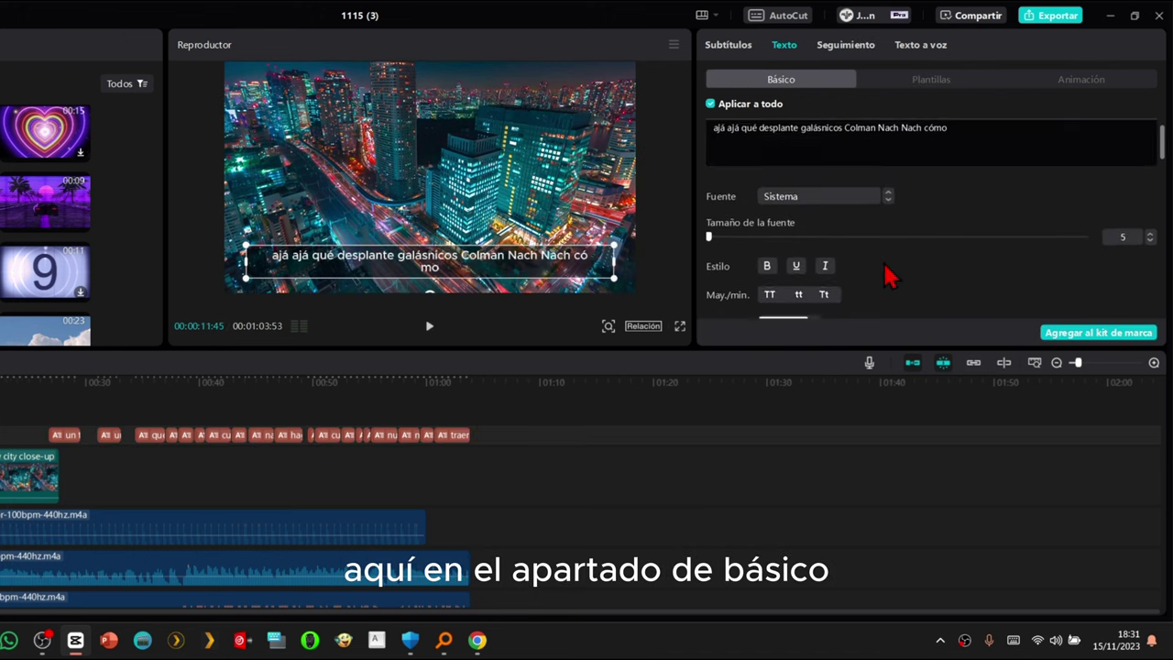
pyautogui.scroll(-1, 880, 266)
pyautogui.moveTo(709, 208)
pyautogui.mouseDown()
pyautogui.moveTo(741, 207)
pyautogui.moveTo(716, 211)
pyautogui.mouseUp()
pyautogui.scroll(-3, 715, 217)
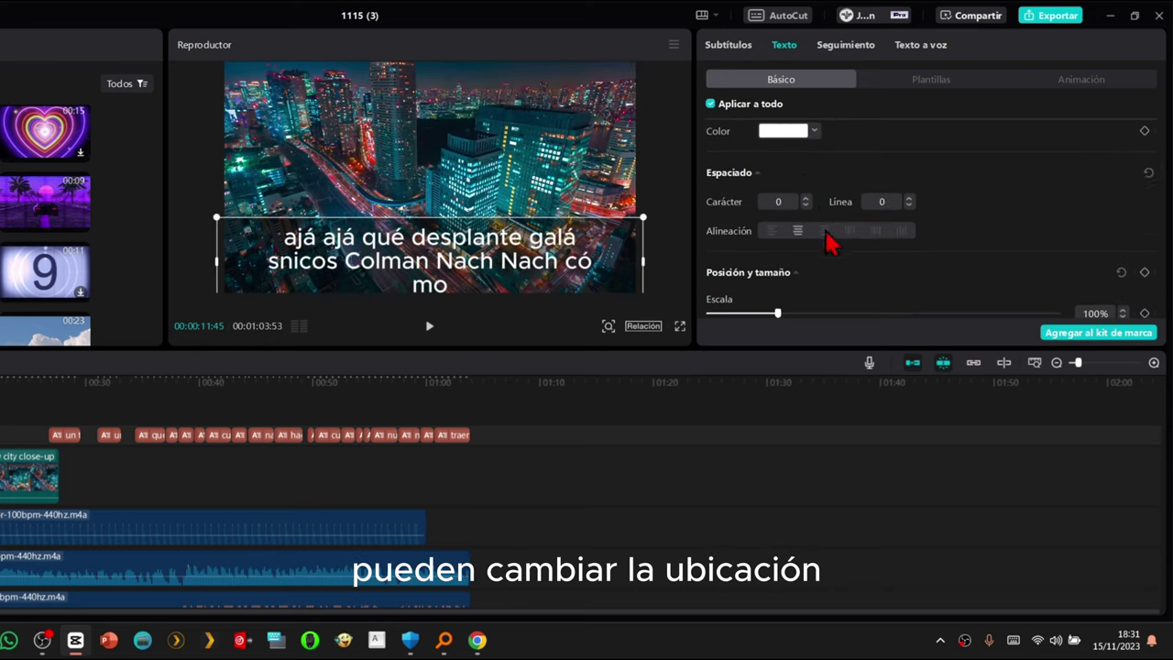
pyautogui.scroll(-8, 819, 248)
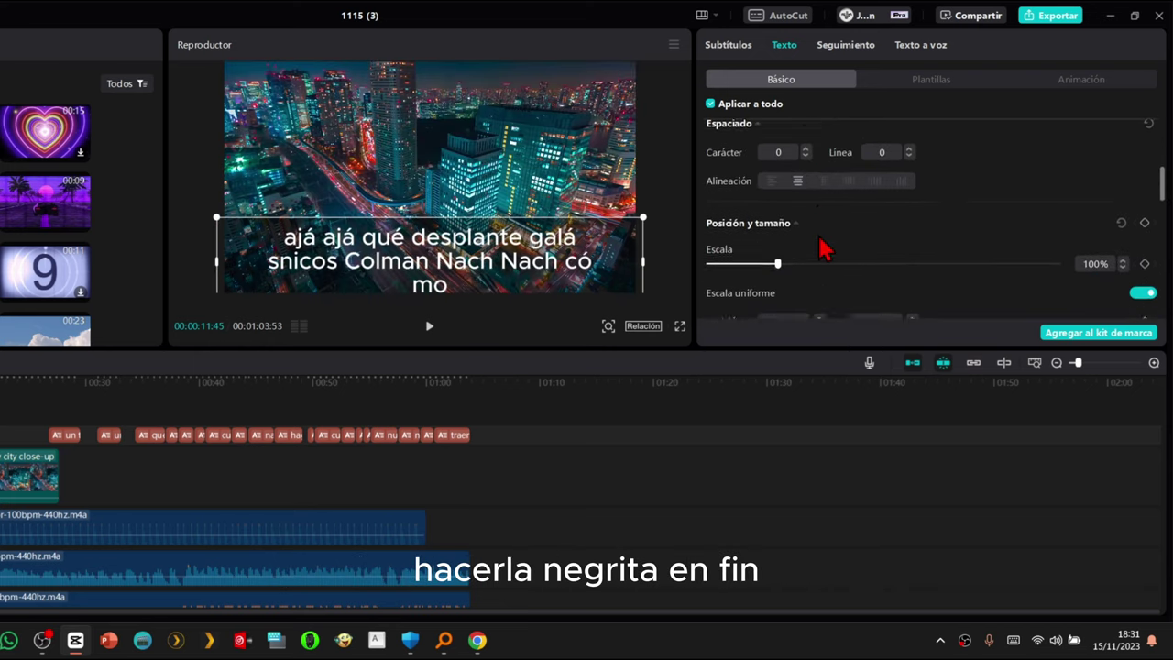
pyautogui.click(711, 258)
pyautogui.scroll(10, 724, 265)
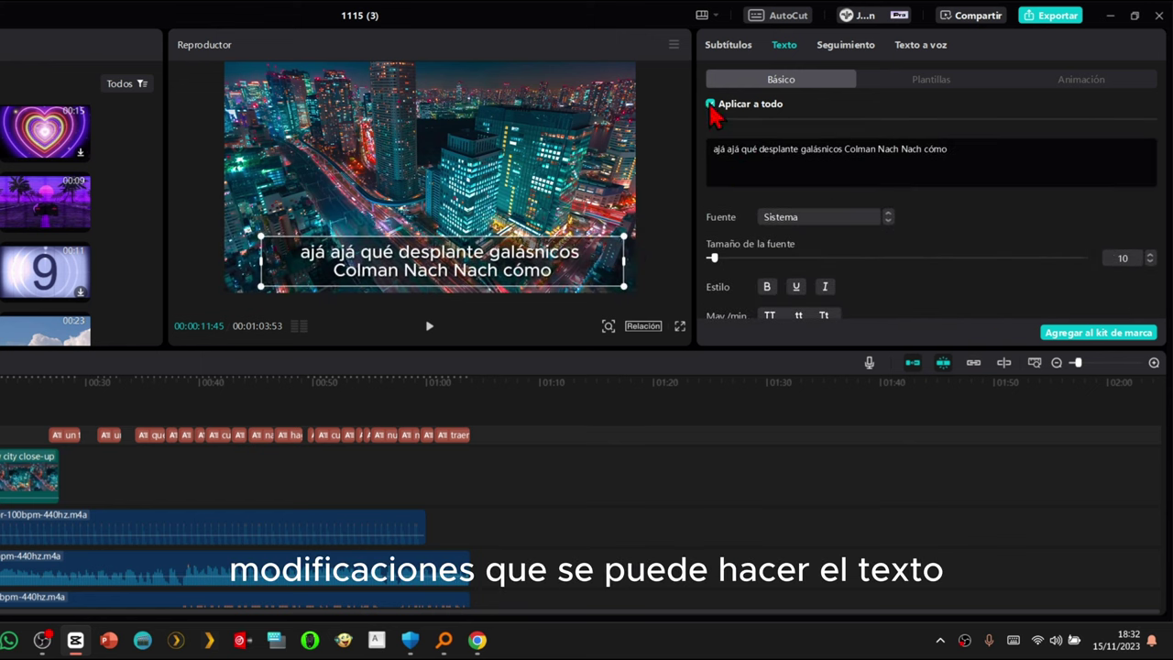
# Step: Open the subtitle list, select the line "qué qué qué cómo" on the timeline and play briefly from about 00:00:35
pyautogui.click(726, 47)
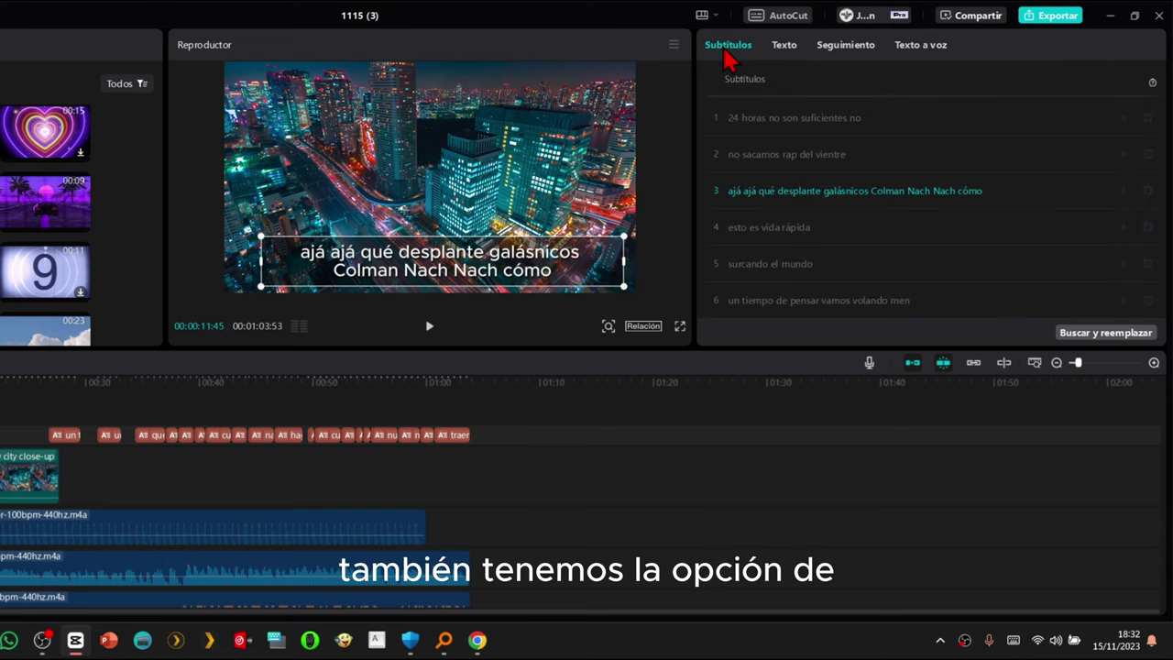
pyautogui.click(151, 389)
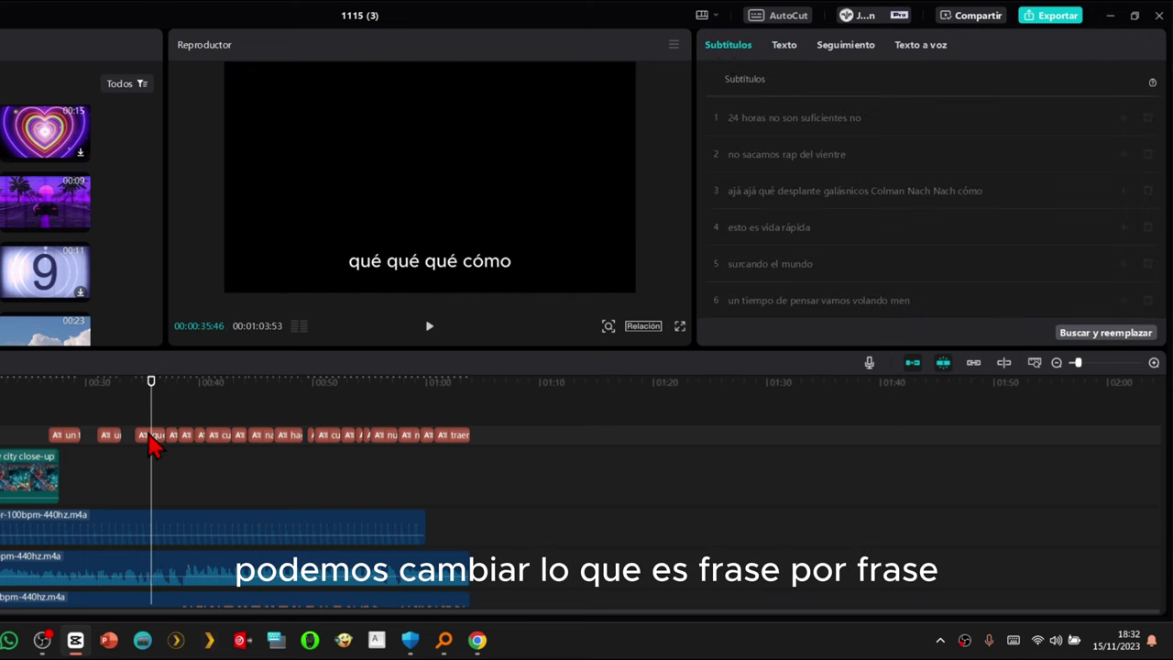
pyautogui.click(152, 438)
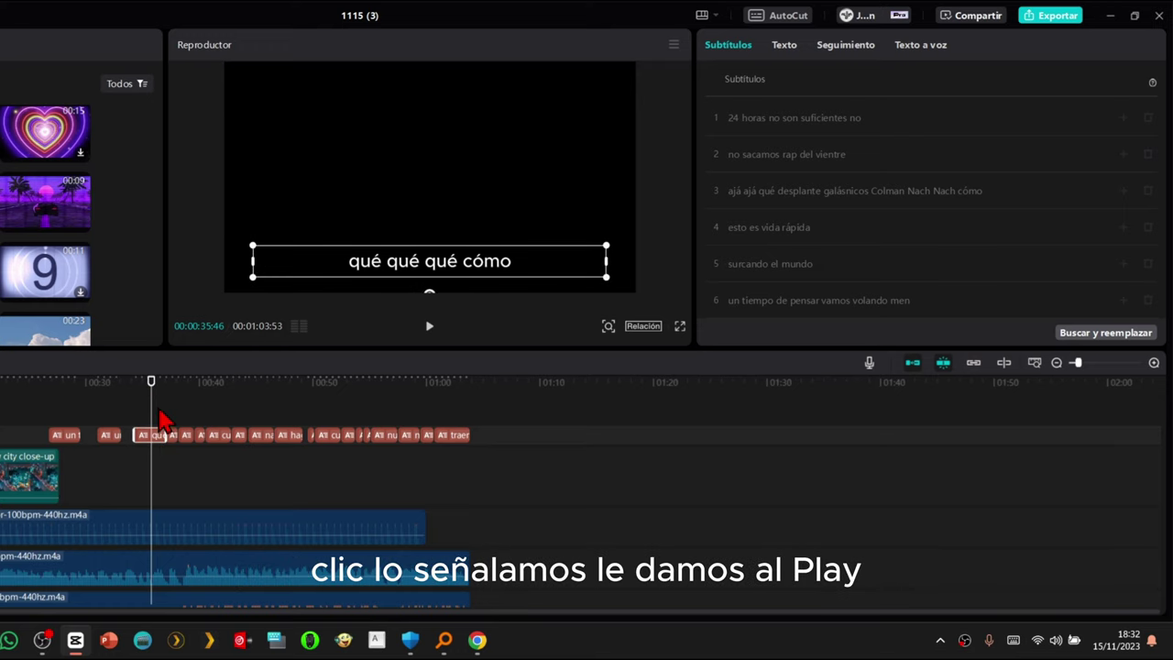
pyautogui.click(430, 328)
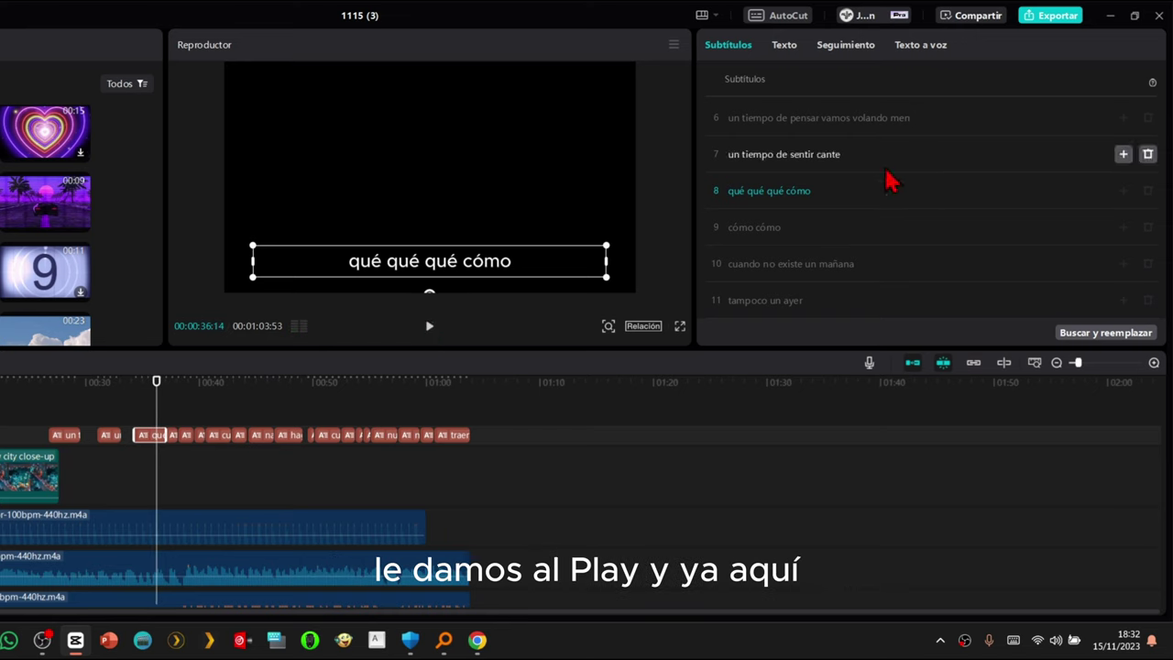
# Step: Insert "ddddd" before "qué qué qué cómo", delete it again and merge the line into "un tiempo de sentir cante"
pyautogui.click(841, 194)
pyautogui.write('ddddd')
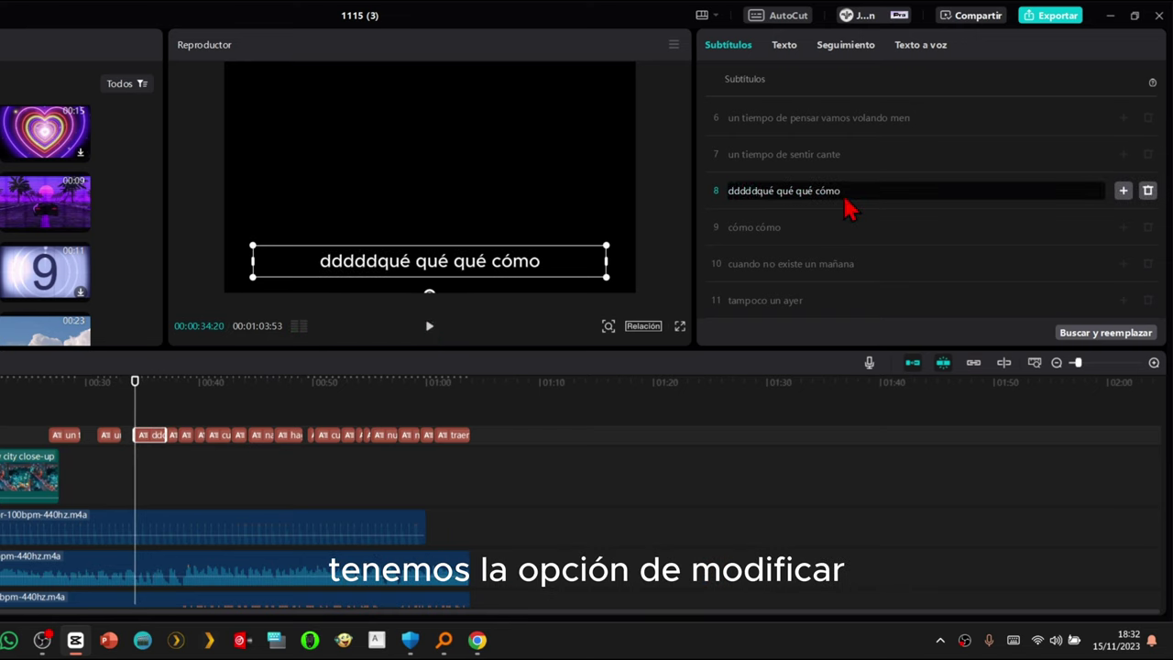
pyautogui.press('BackSpace')
pyautogui.press('BackSpace')
pyautogui.press('BackSpace')
pyautogui.press('BackSpace')
pyautogui.press('BackSpace')
pyautogui.press('BackSpace')
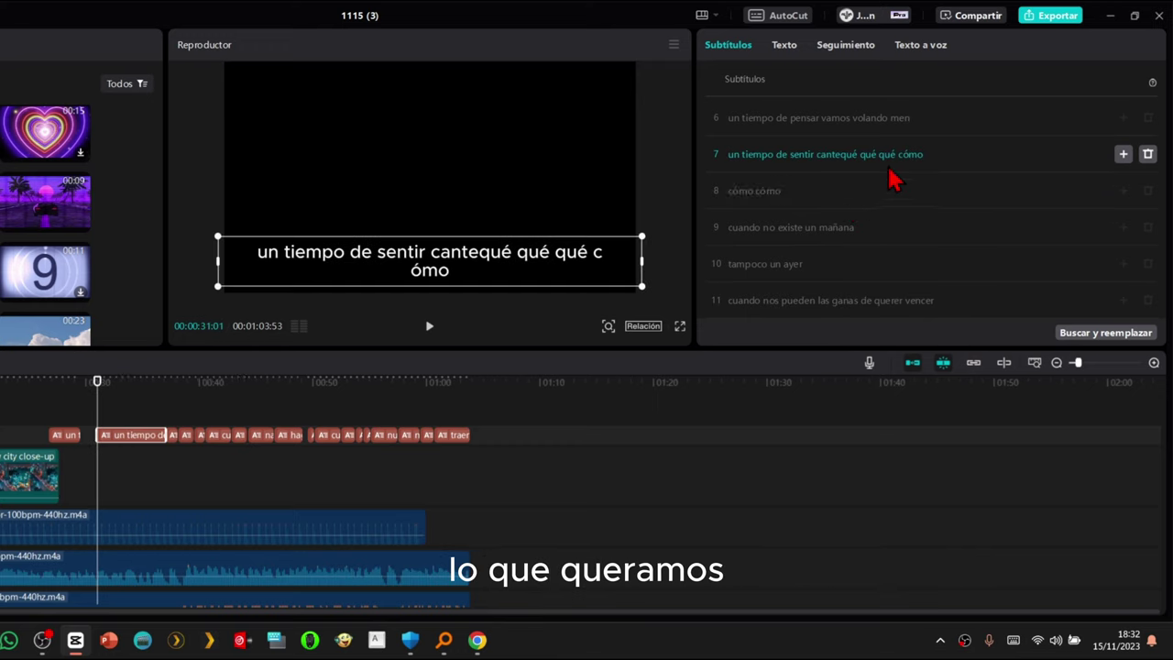
pyautogui.scroll(-5, 953, 209)
pyautogui.scroll(-1, 955, 214)
pyautogui.click(921, 229)
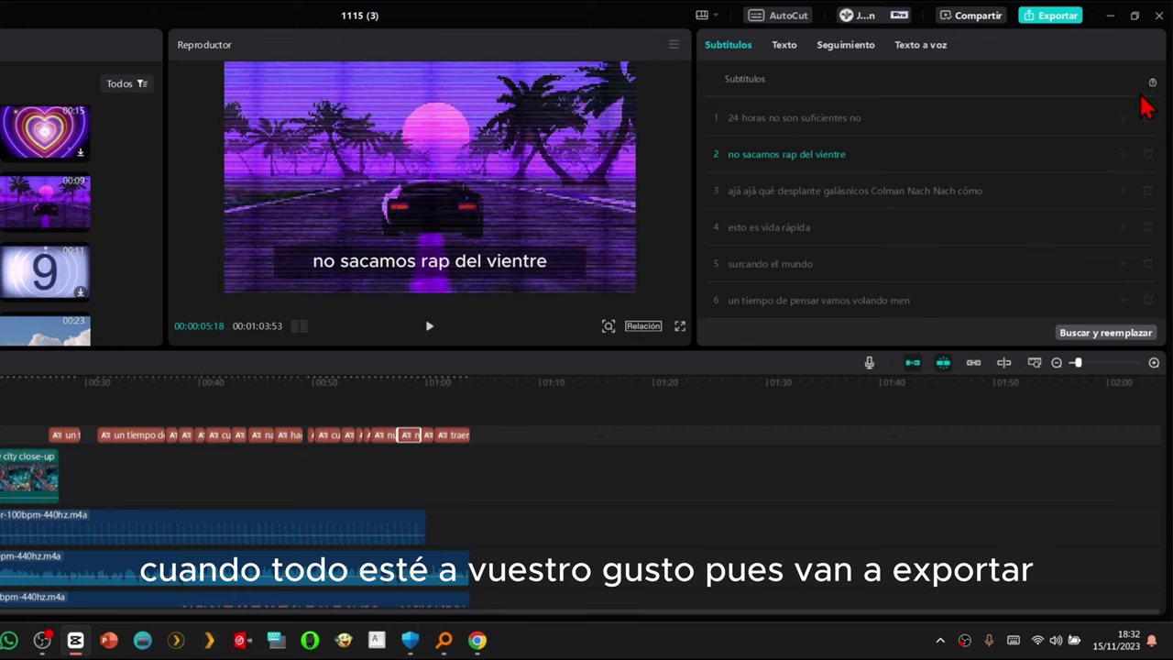
# Step: Open the video export settings, set the resolution to 1080P and show the available codecs
pyautogui.click(1057, 19)
pyautogui.click(606, 206)
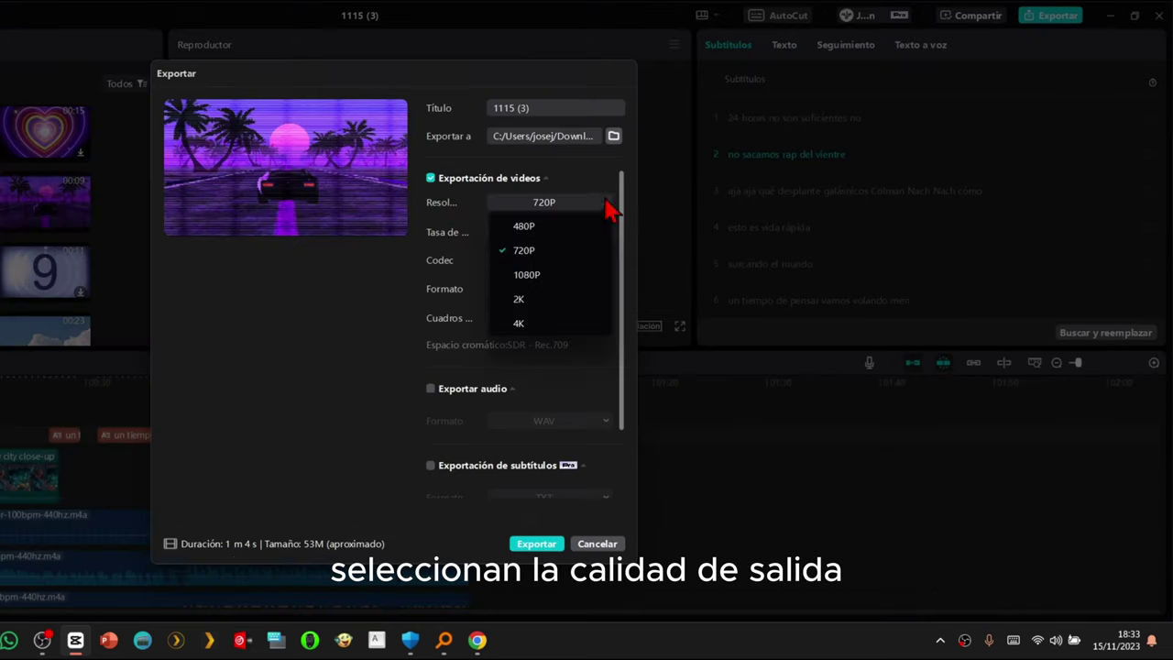
pyautogui.click(536, 274)
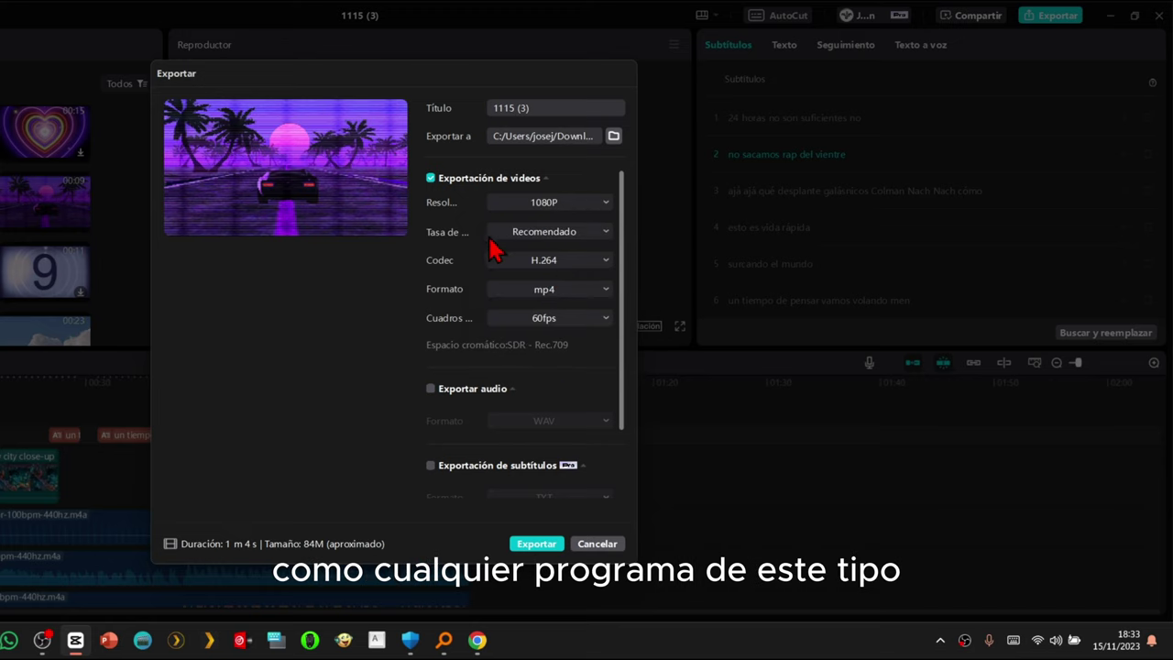
pyautogui.click(605, 261)
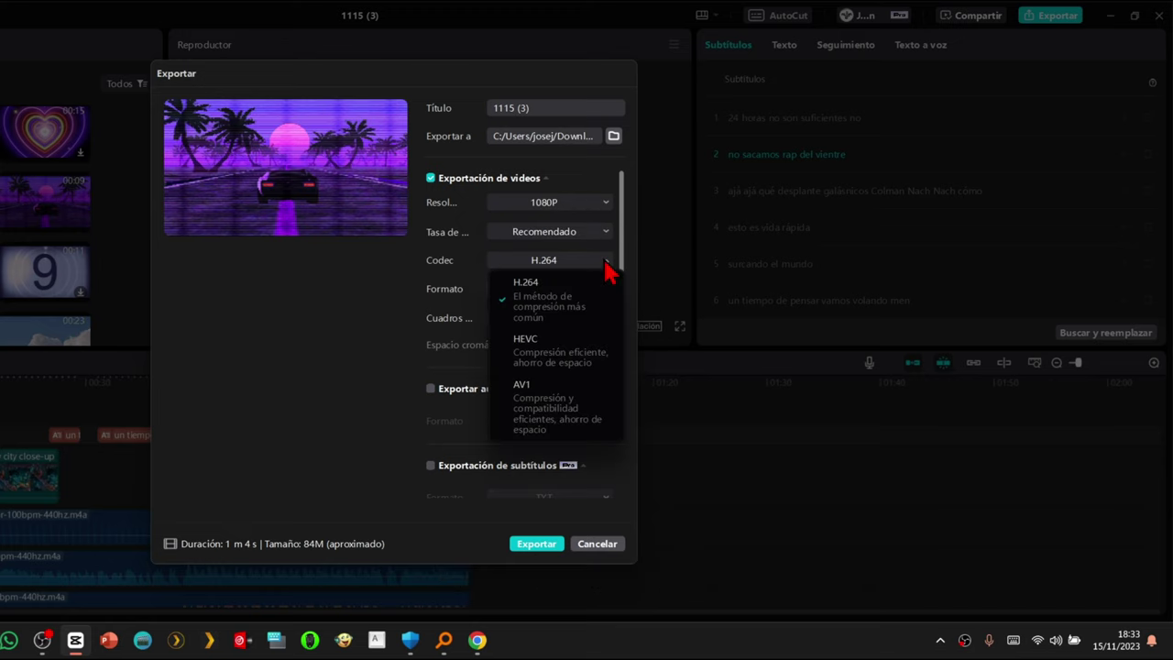
pyautogui.click(434, 391)
pyautogui.click(586, 423)
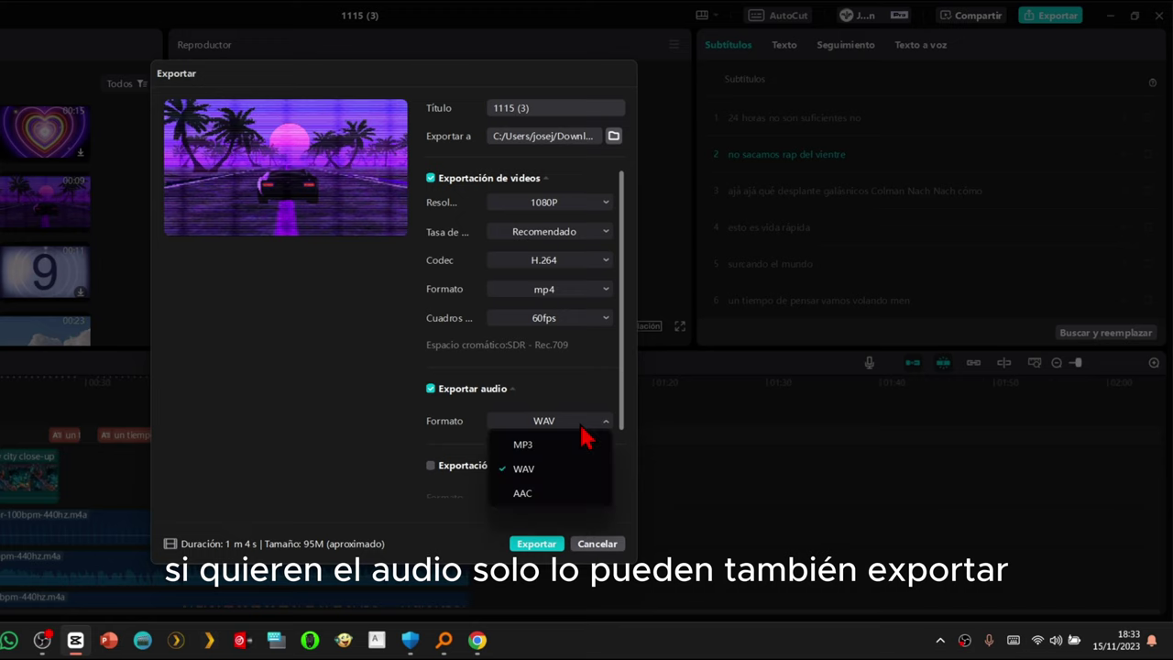
pyautogui.click(592, 406)
pyautogui.click(477, 390)
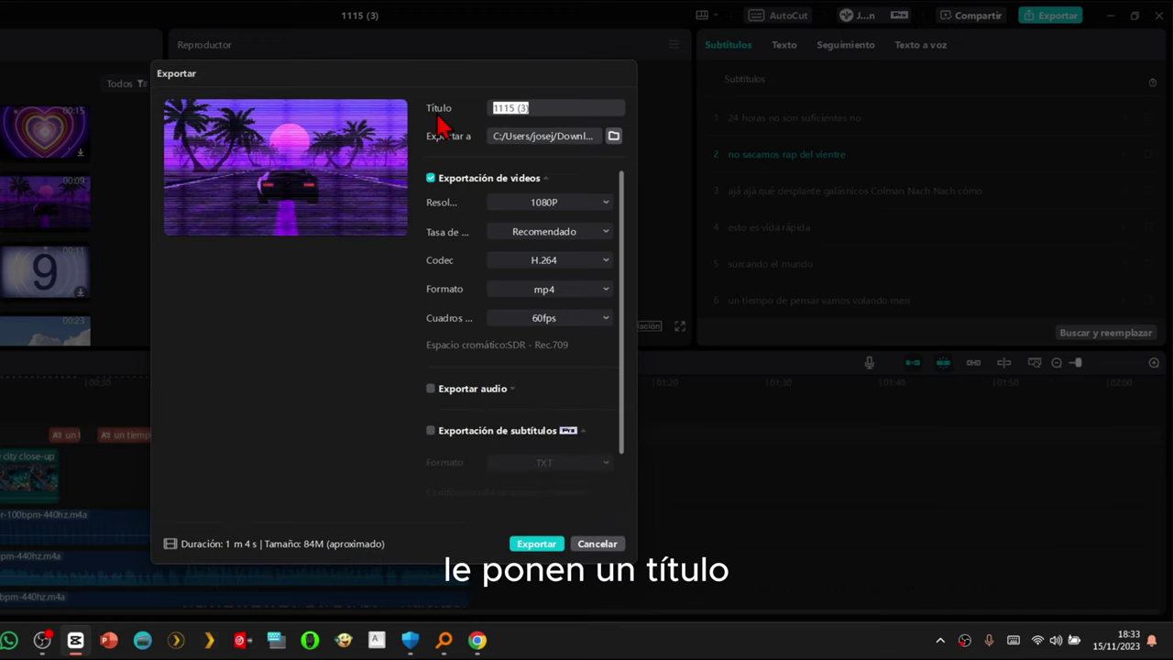
# Step: Title the export "Karaoke casero" and export the video
pyautogui.write('Karaoke casero')
pyautogui.click(536, 543)
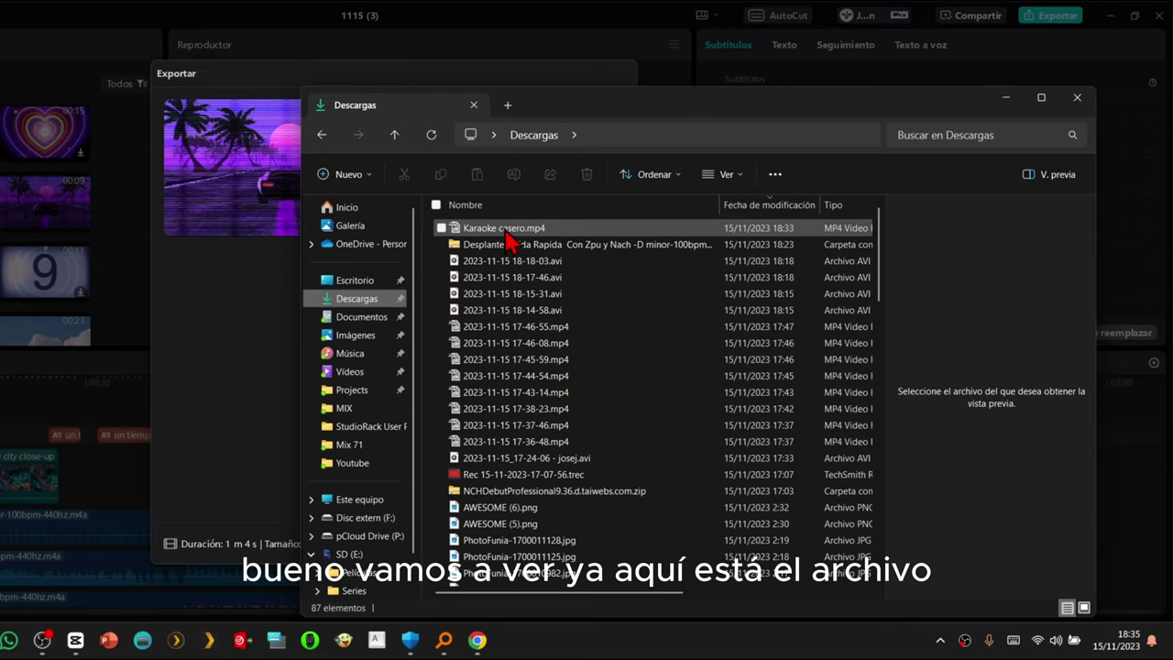
# Step: Play the exported Karaoke casero.mp4 from the Descargas folder and skip ahead to about 00:09
pyautogui.doubleClick(506, 229)
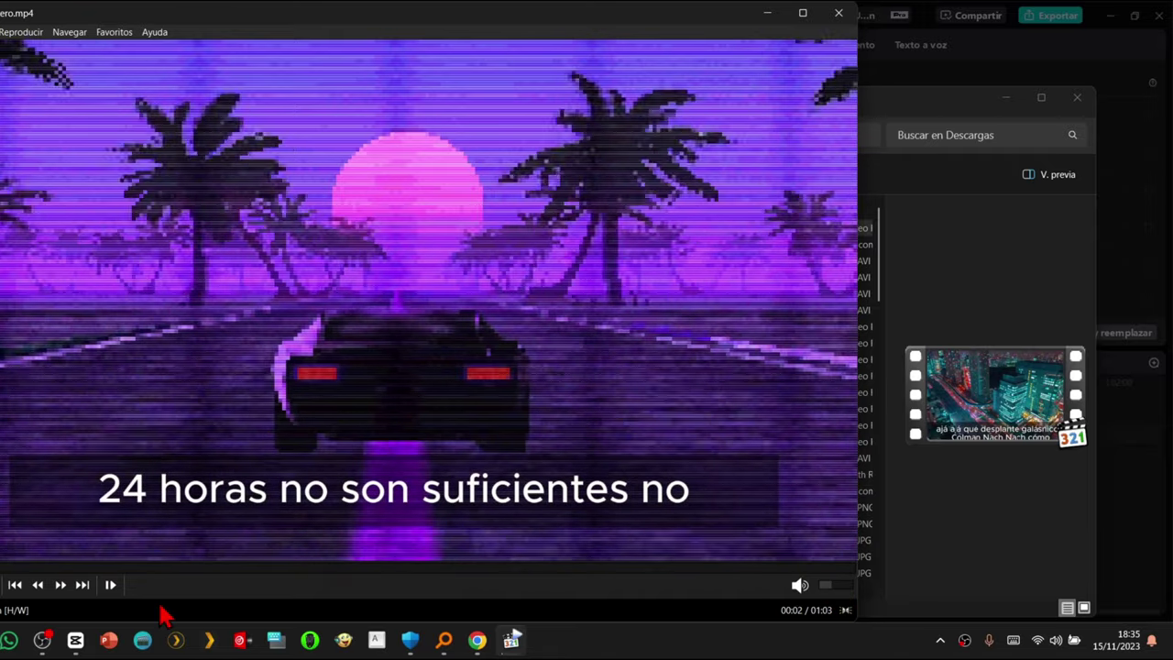
pyautogui.click(58, 569)
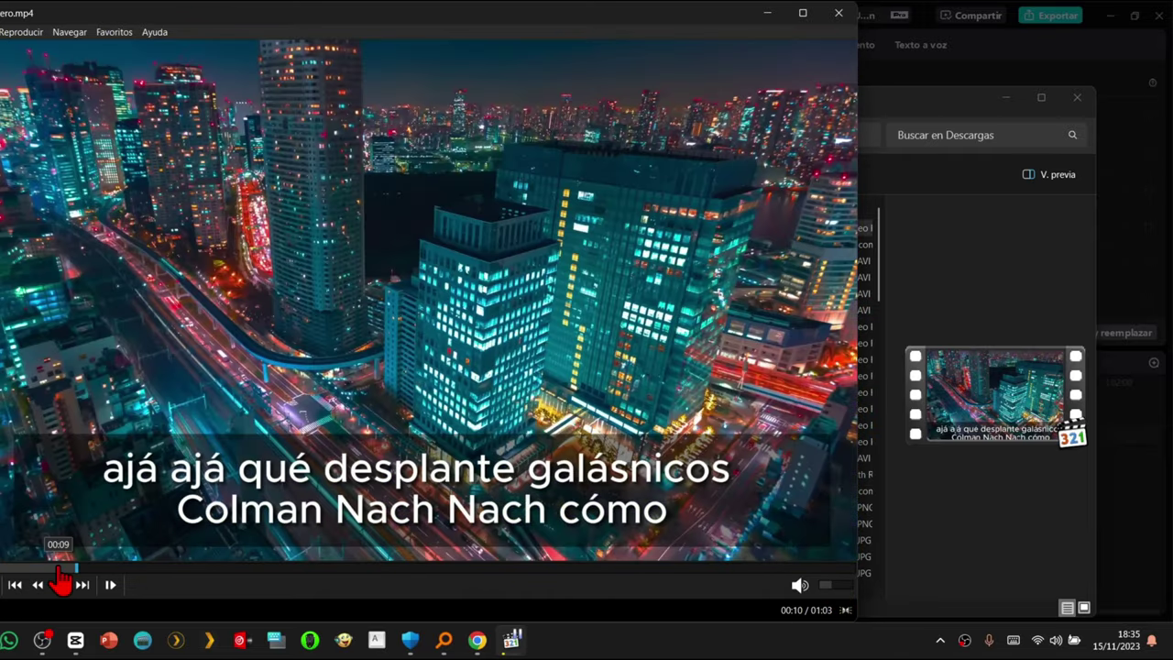